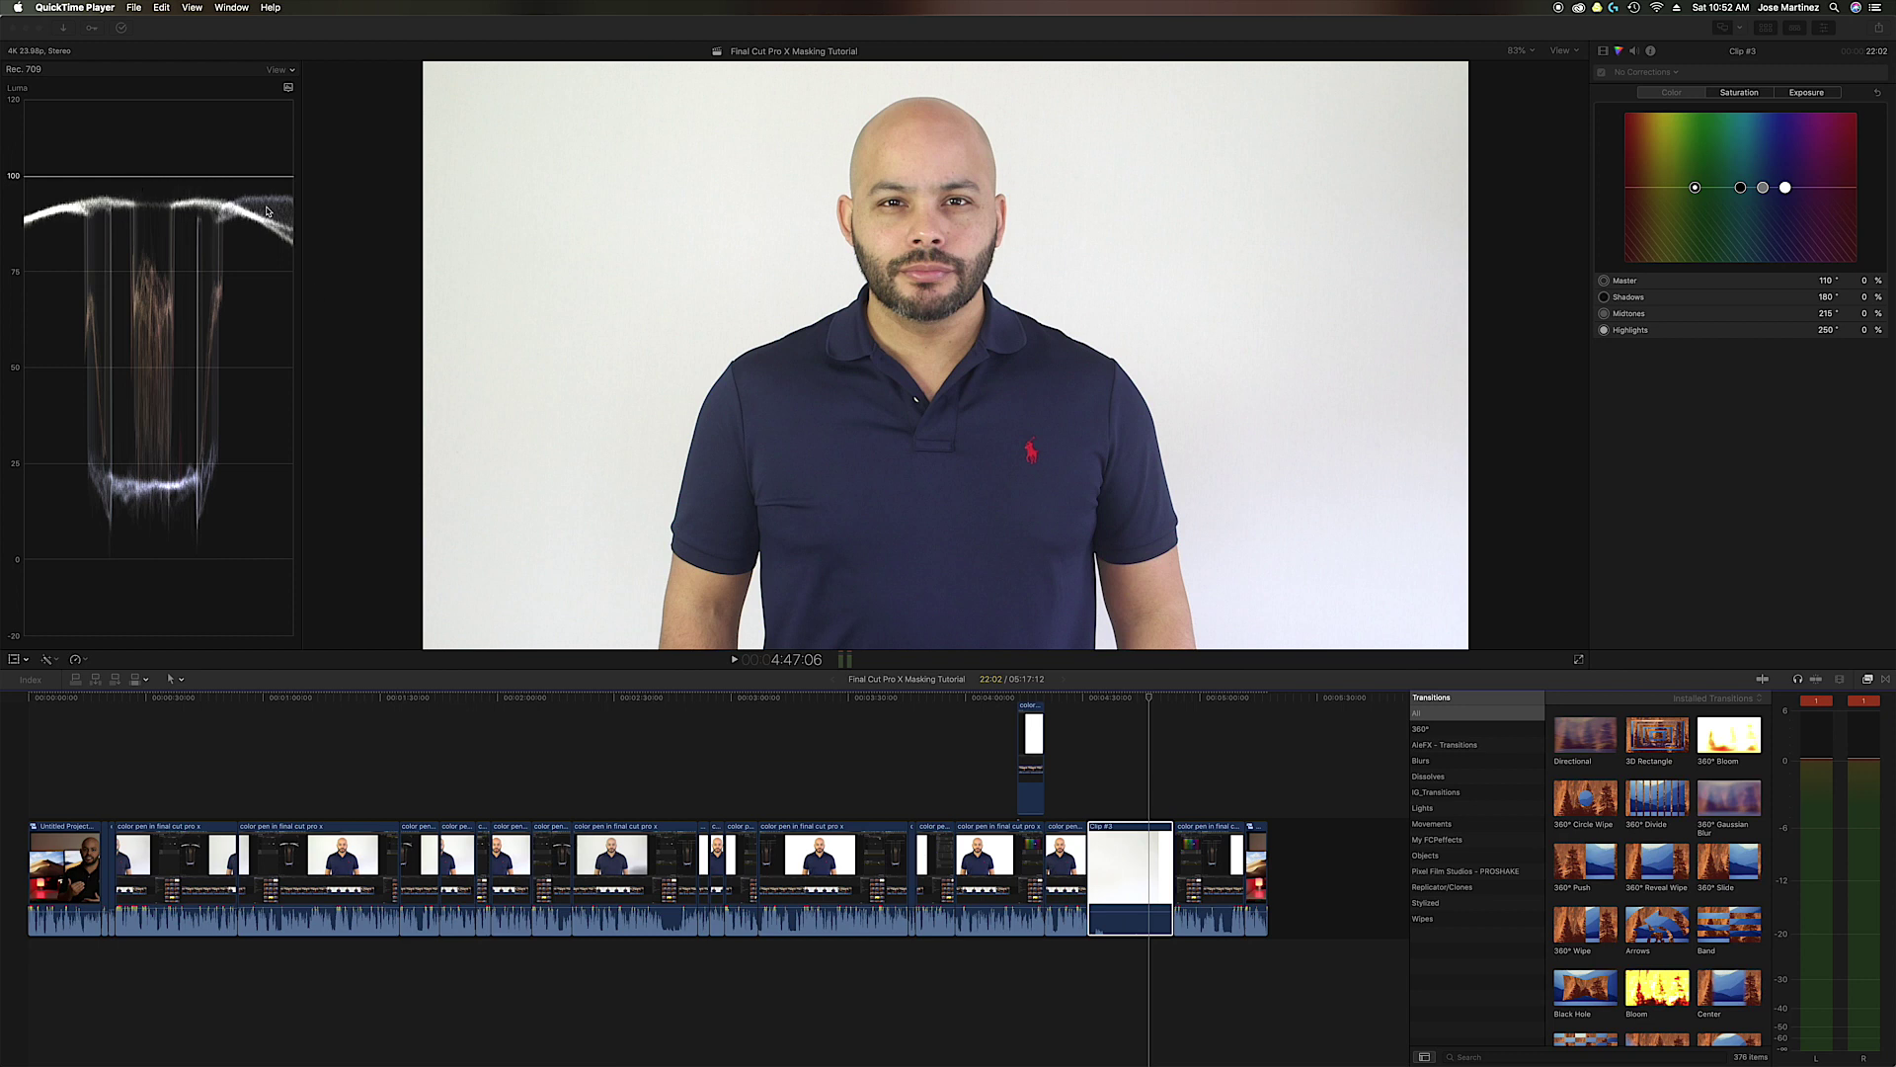
# Add a Color Board correction to Clip #3 and nudge its highlights exposure up slightly
pyautogui.click(1142, 869)
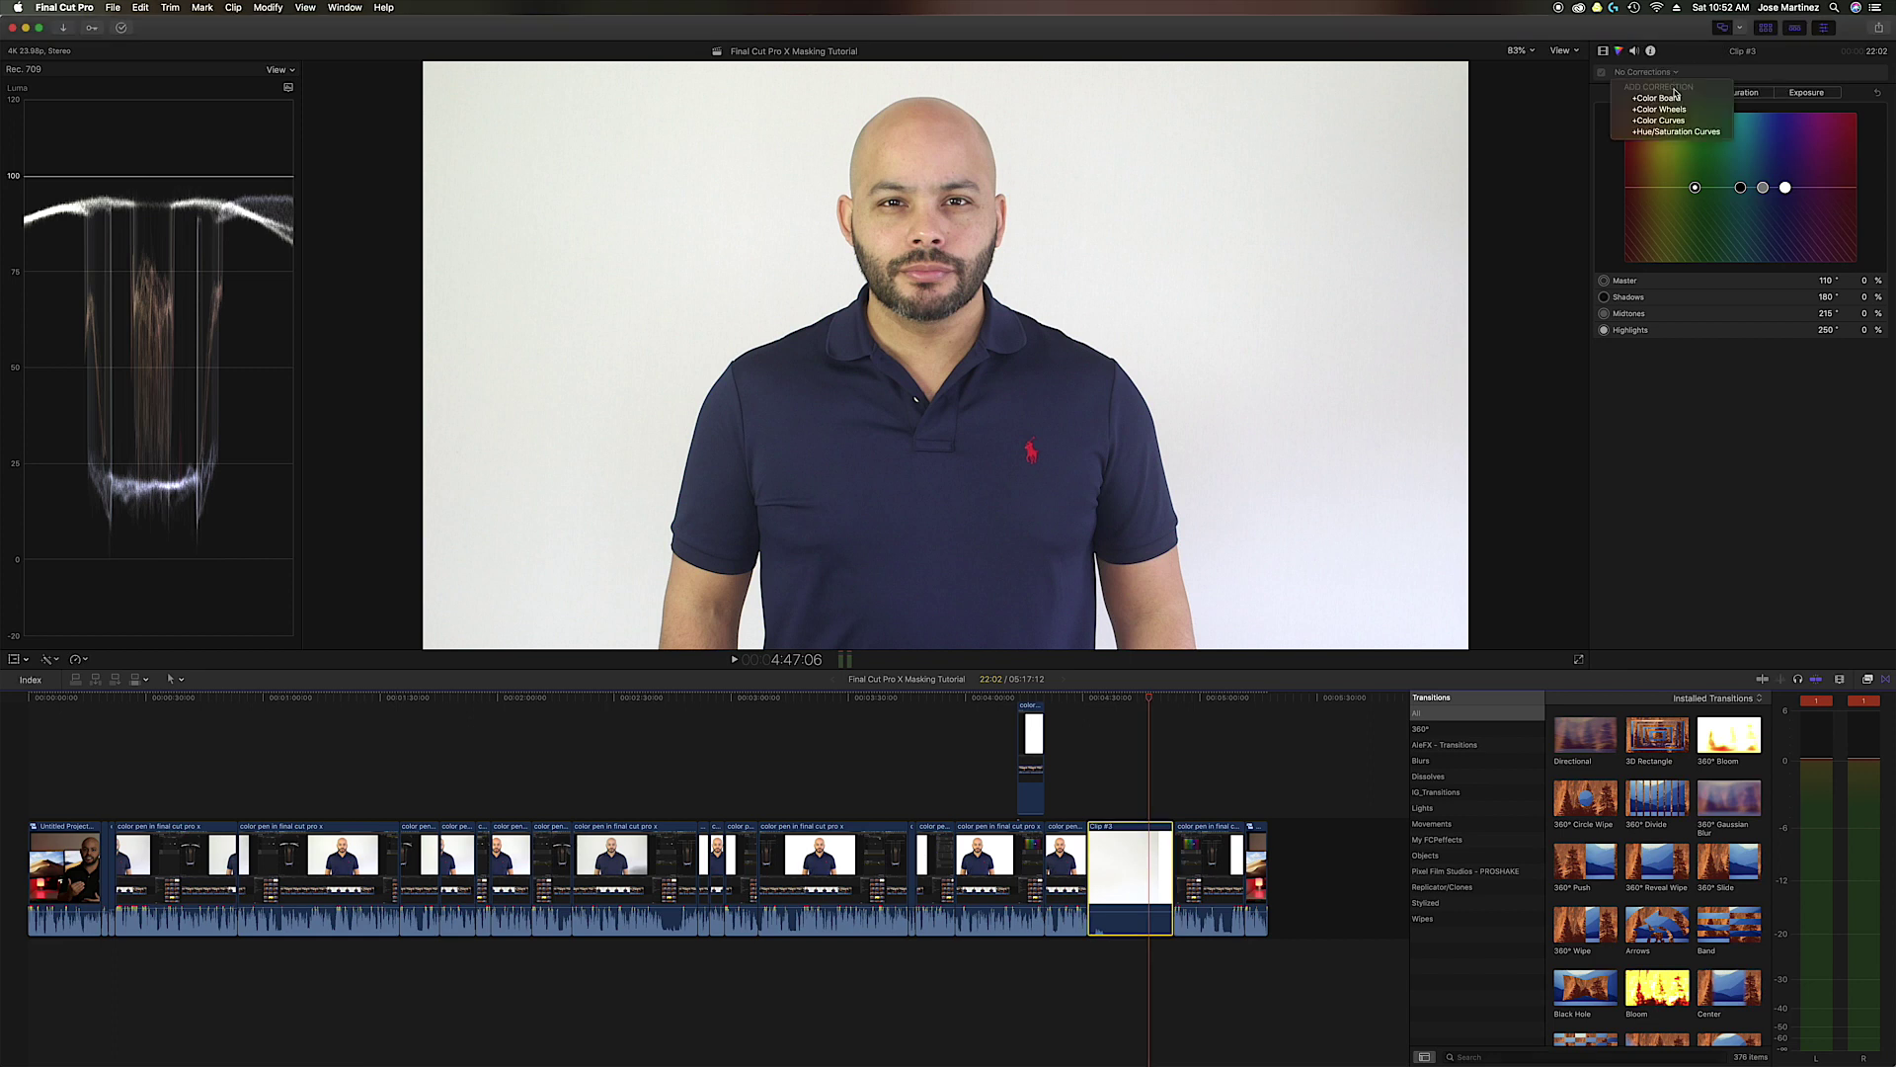
pyautogui.click(1673, 95)
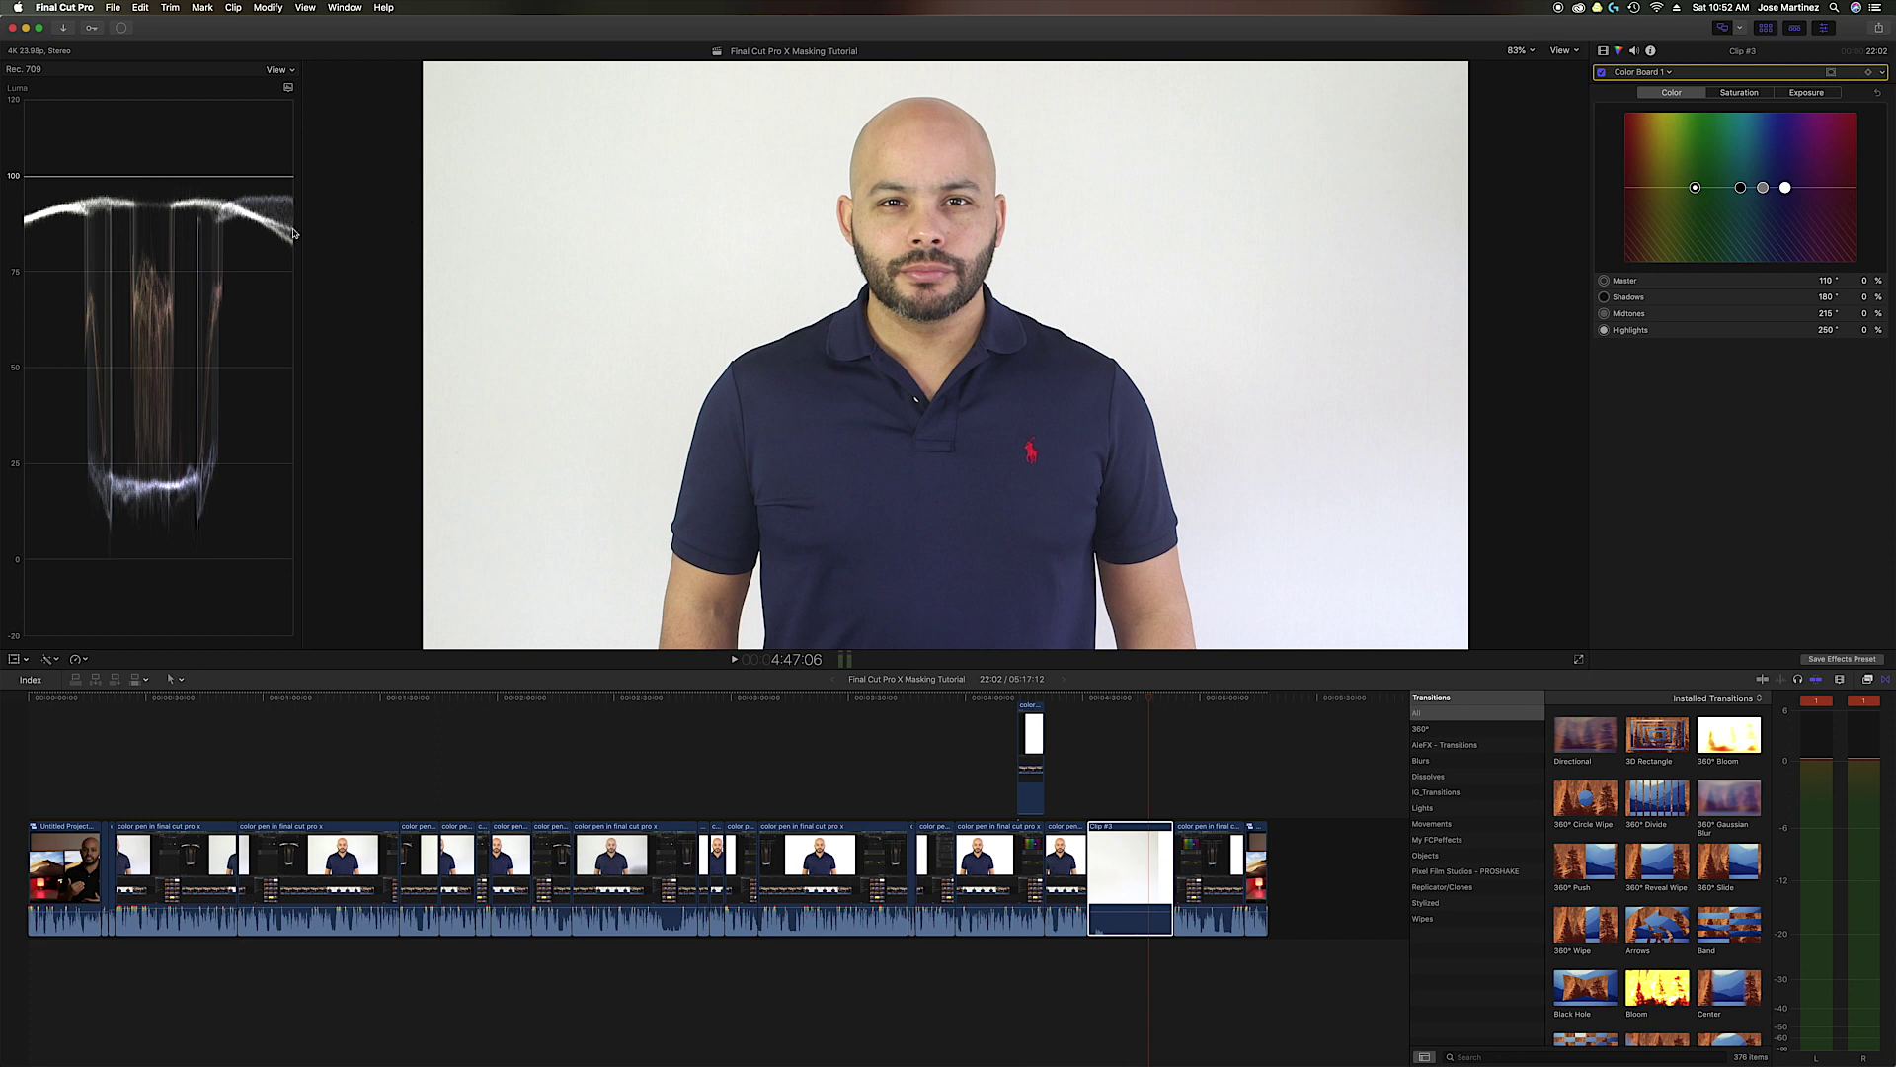
pyautogui.click(1807, 92)
pyautogui.moveTo(1822, 187); pyautogui.dragTo(1823, 180)
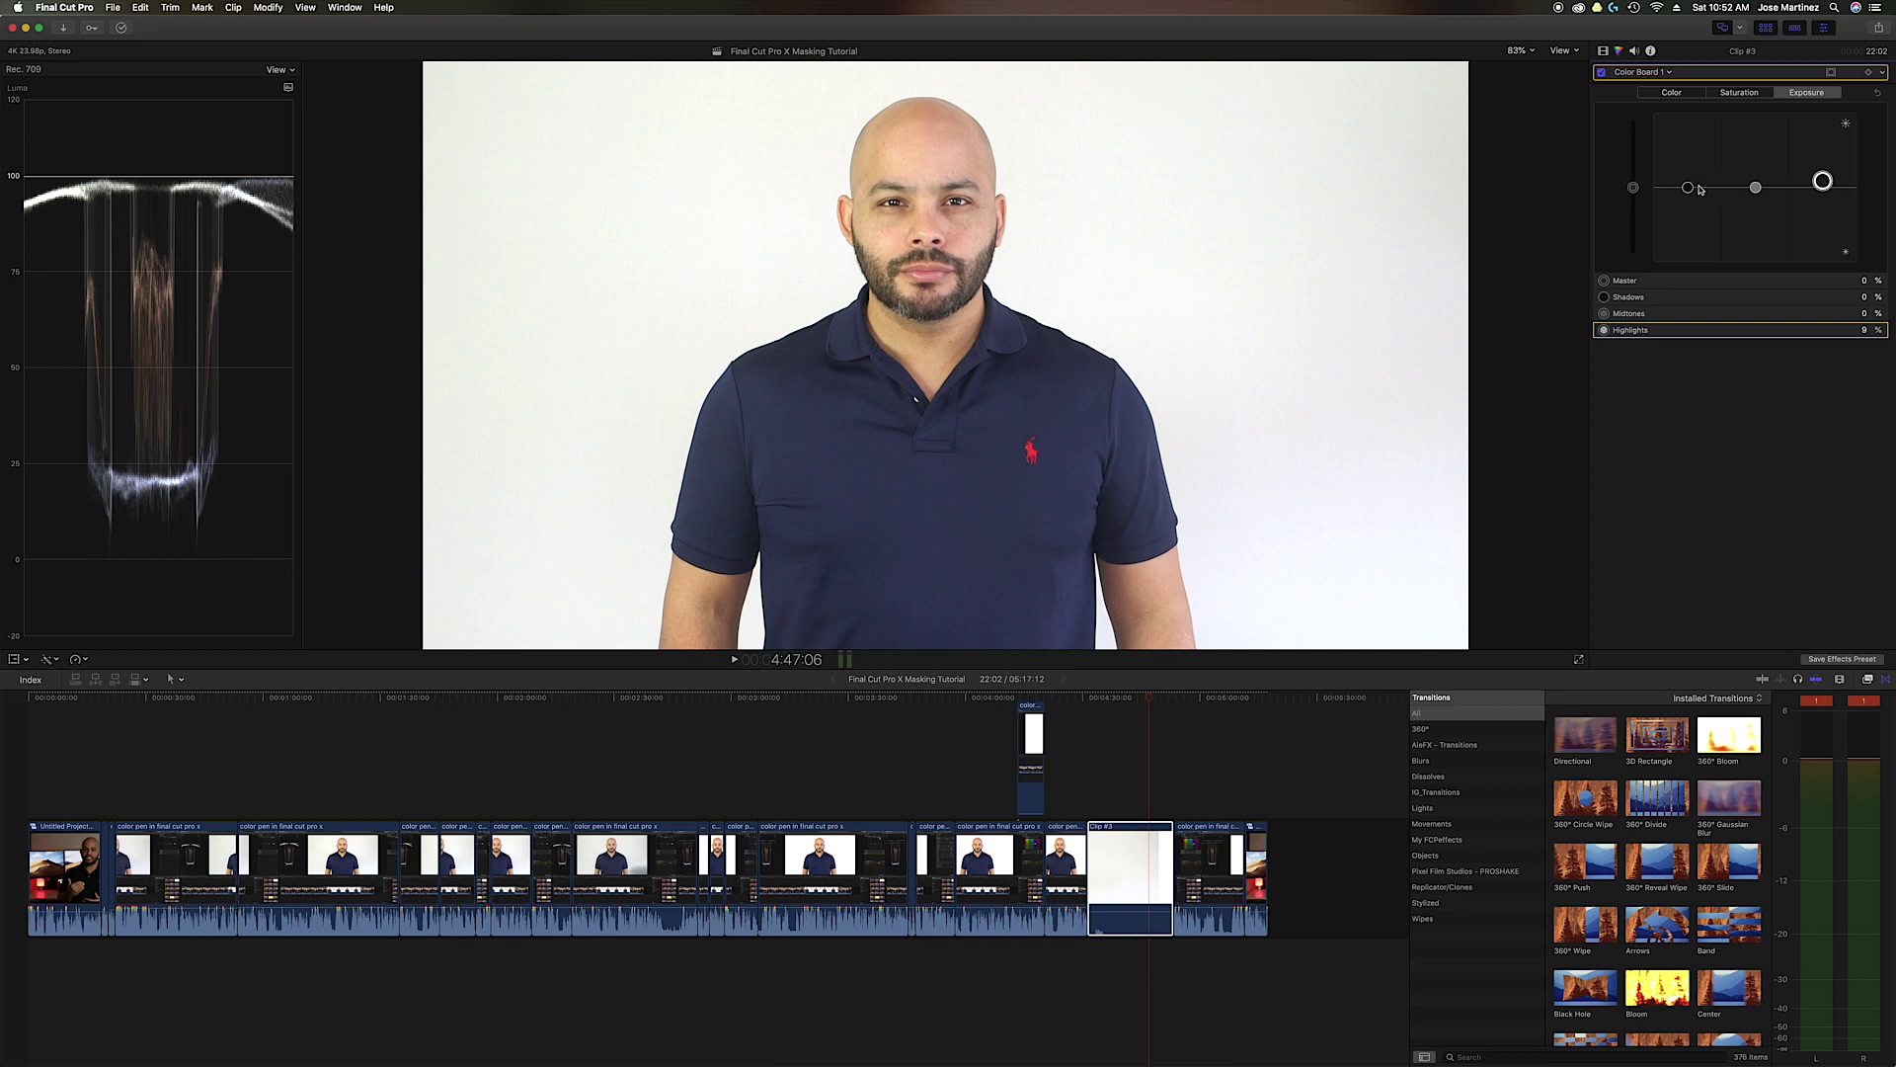
# Raise the saturation to Master 22%, Shadows 12% and Highlights 23%
pyautogui.click(1745, 97)
pyautogui.moveTo(1634, 188); pyautogui.dragTo(1634, 171)
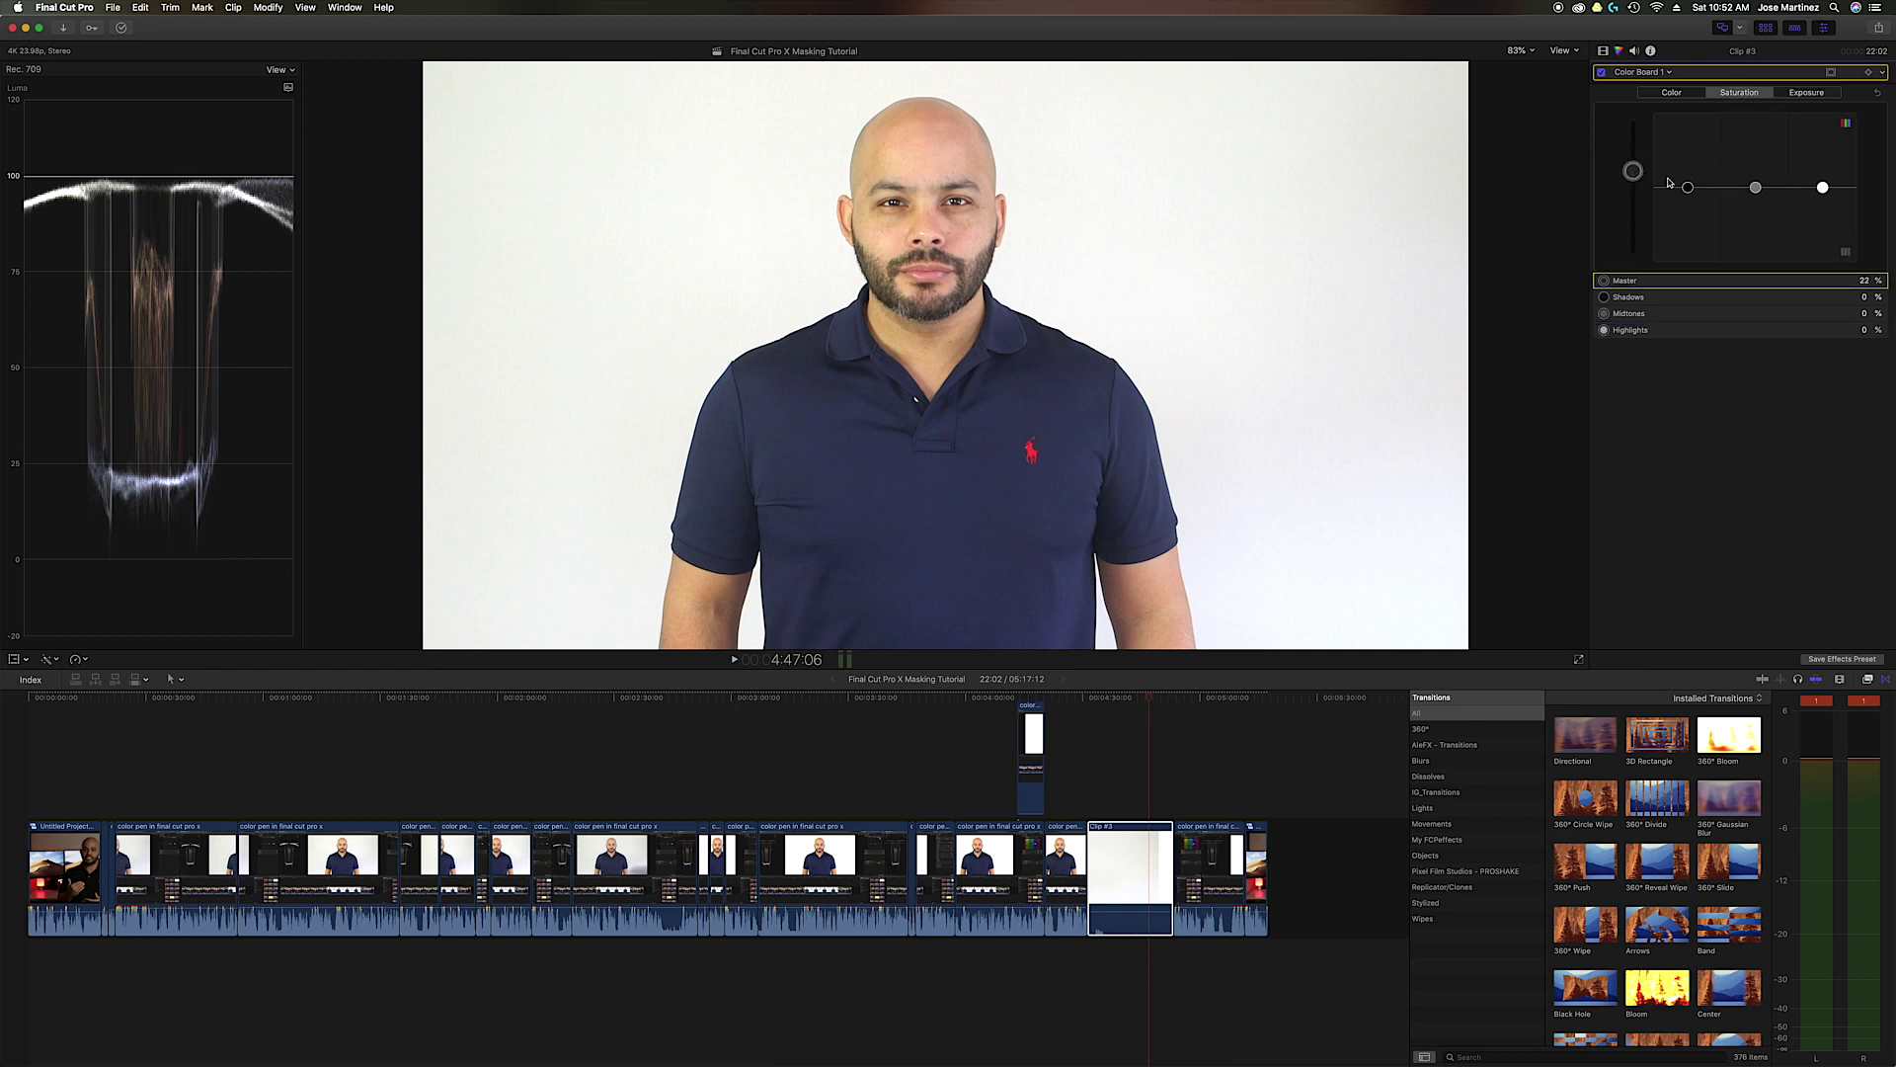
pyautogui.moveTo(1822, 187); pyautogui.dragTo(1822, 169)
pyautogui.moveTo(1688, 186); pyautogui.dragTo(1718, 145)
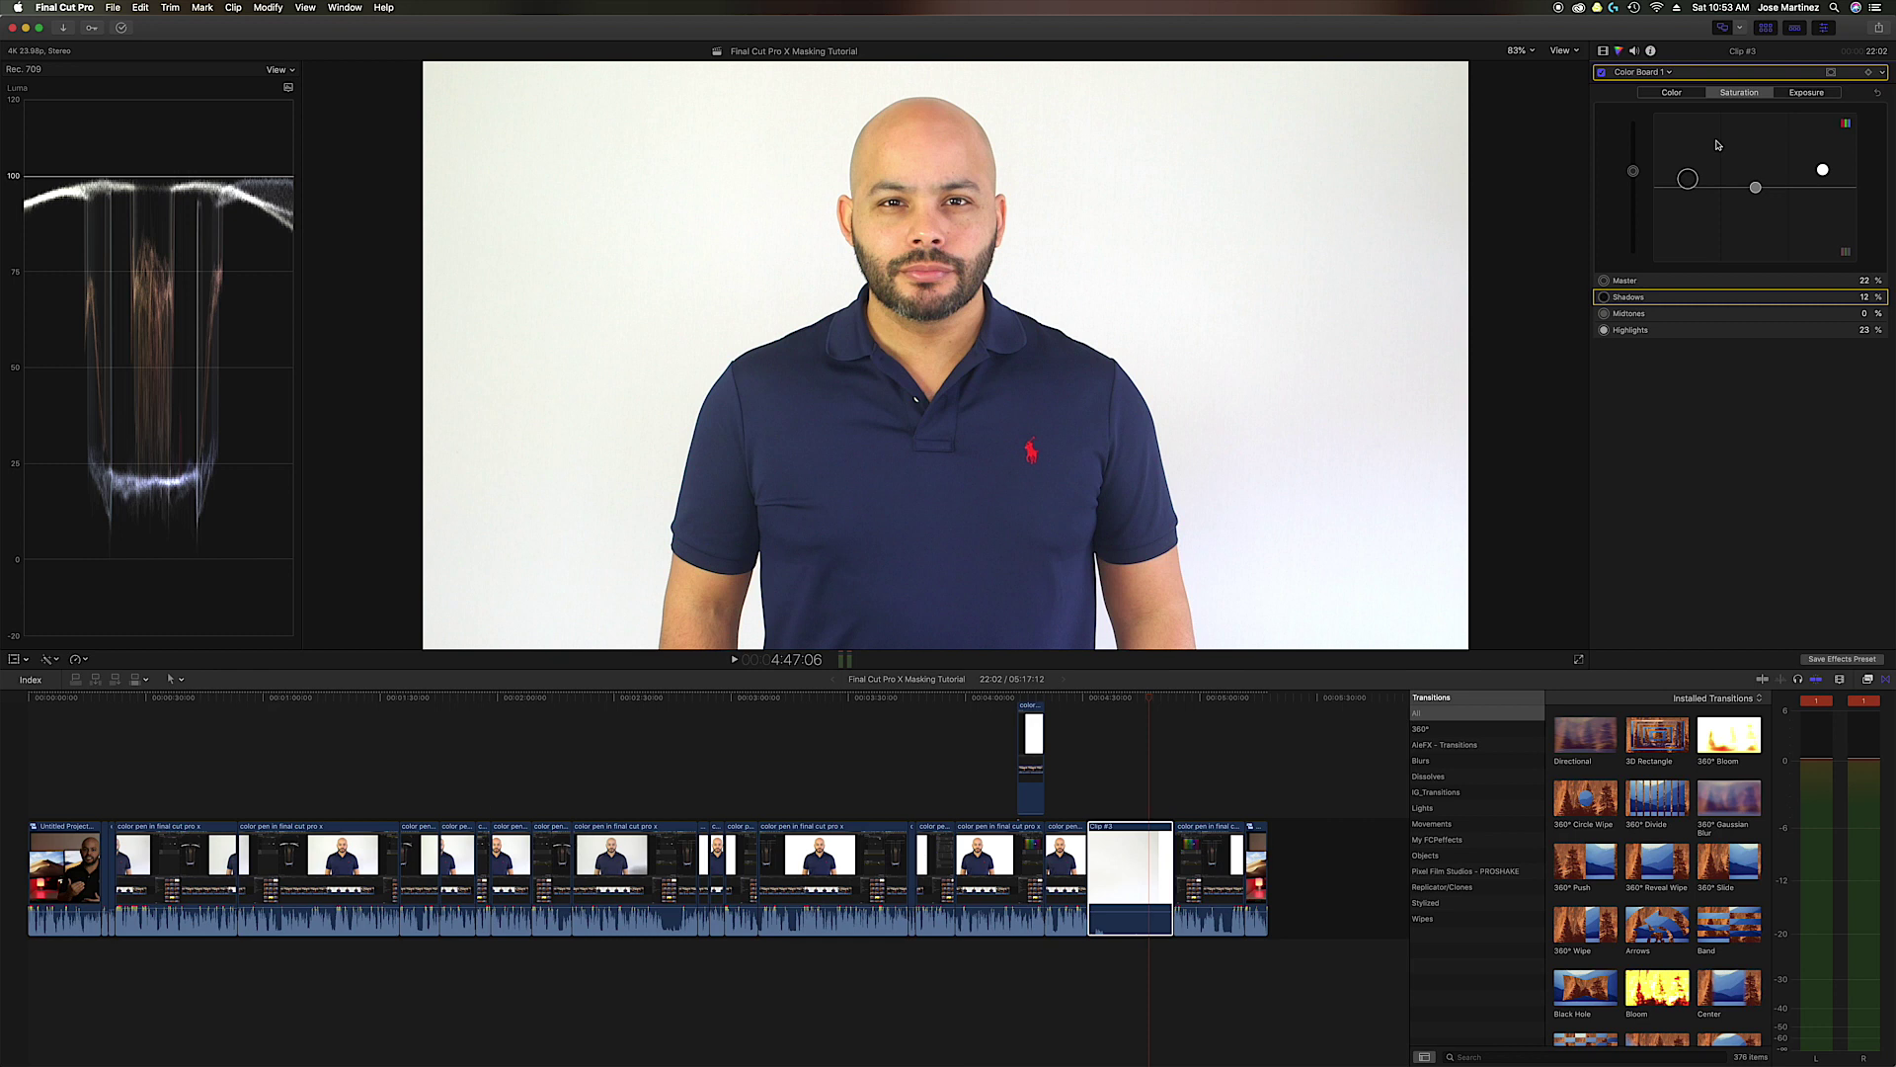
# Add Color Board 2 to Clip #3 and bring up its mask options
pyautogui.click(1669, 73)
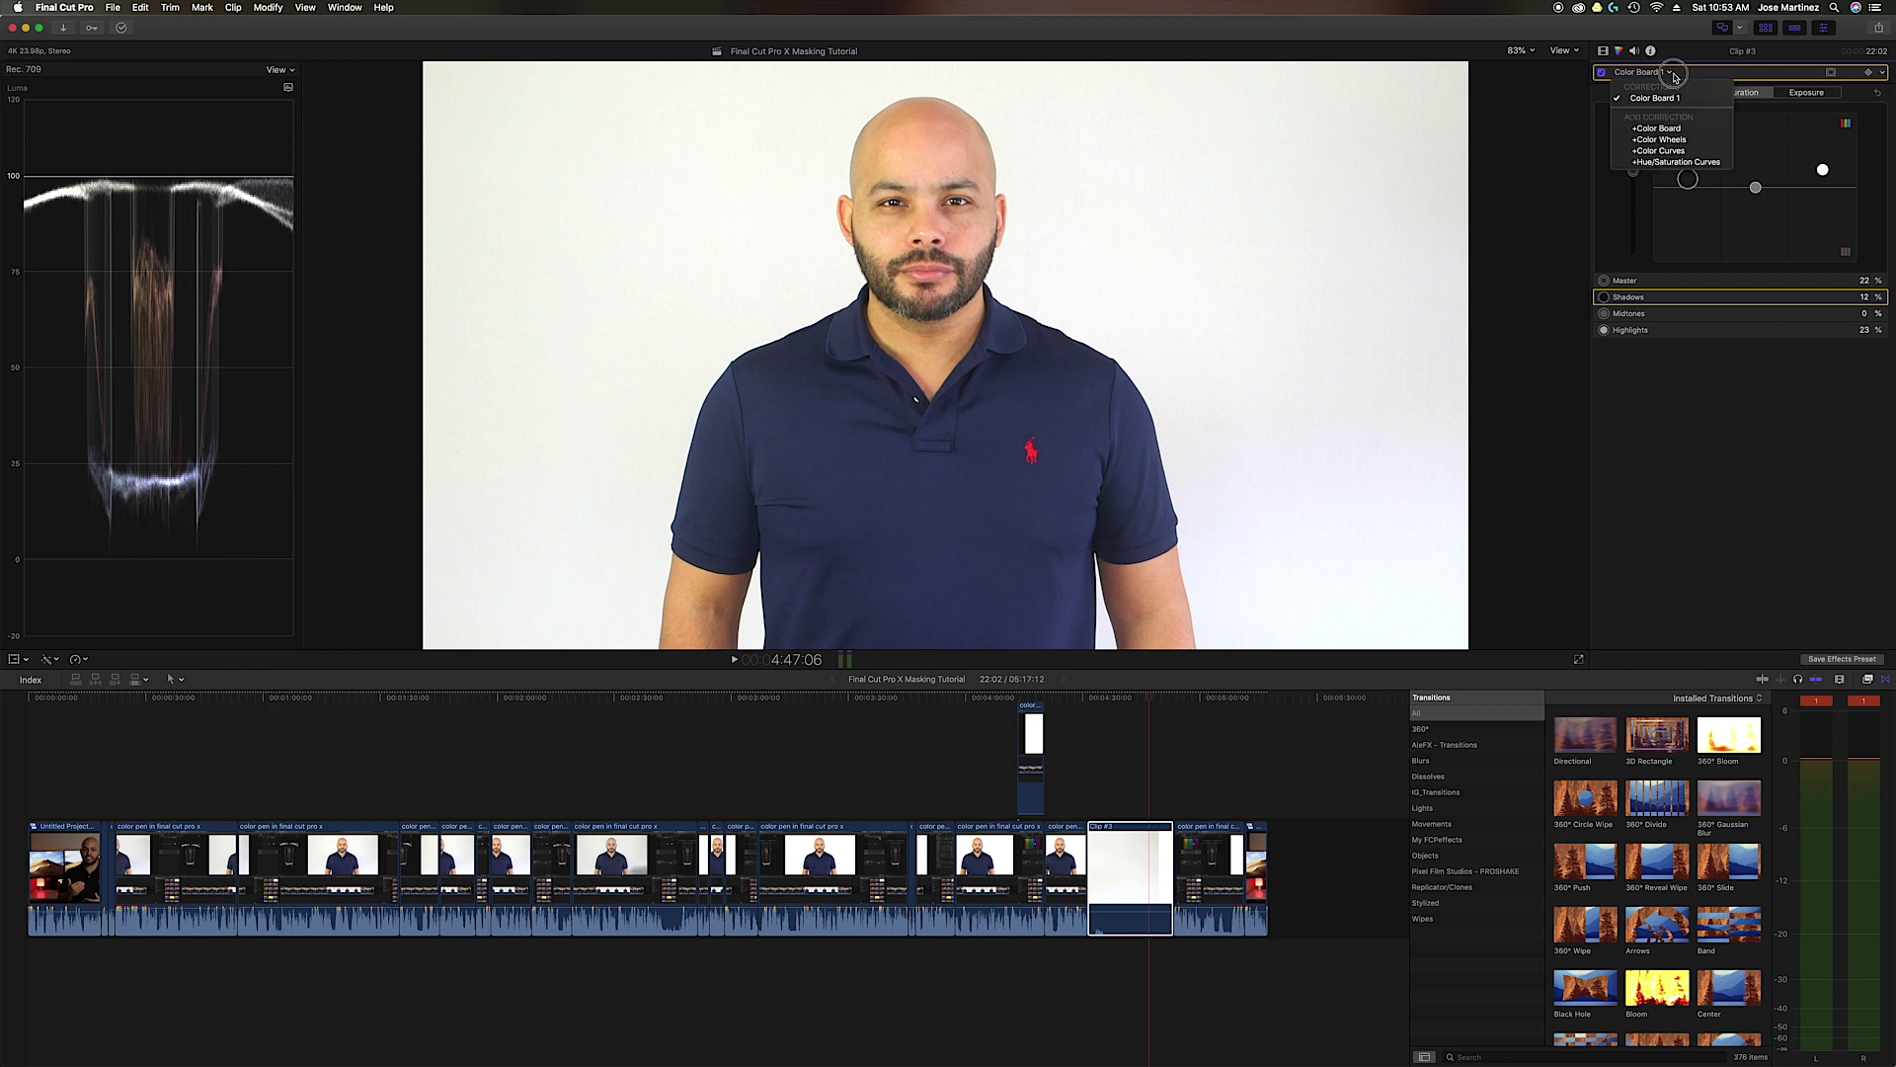
pyautogui.click(1680, 129)
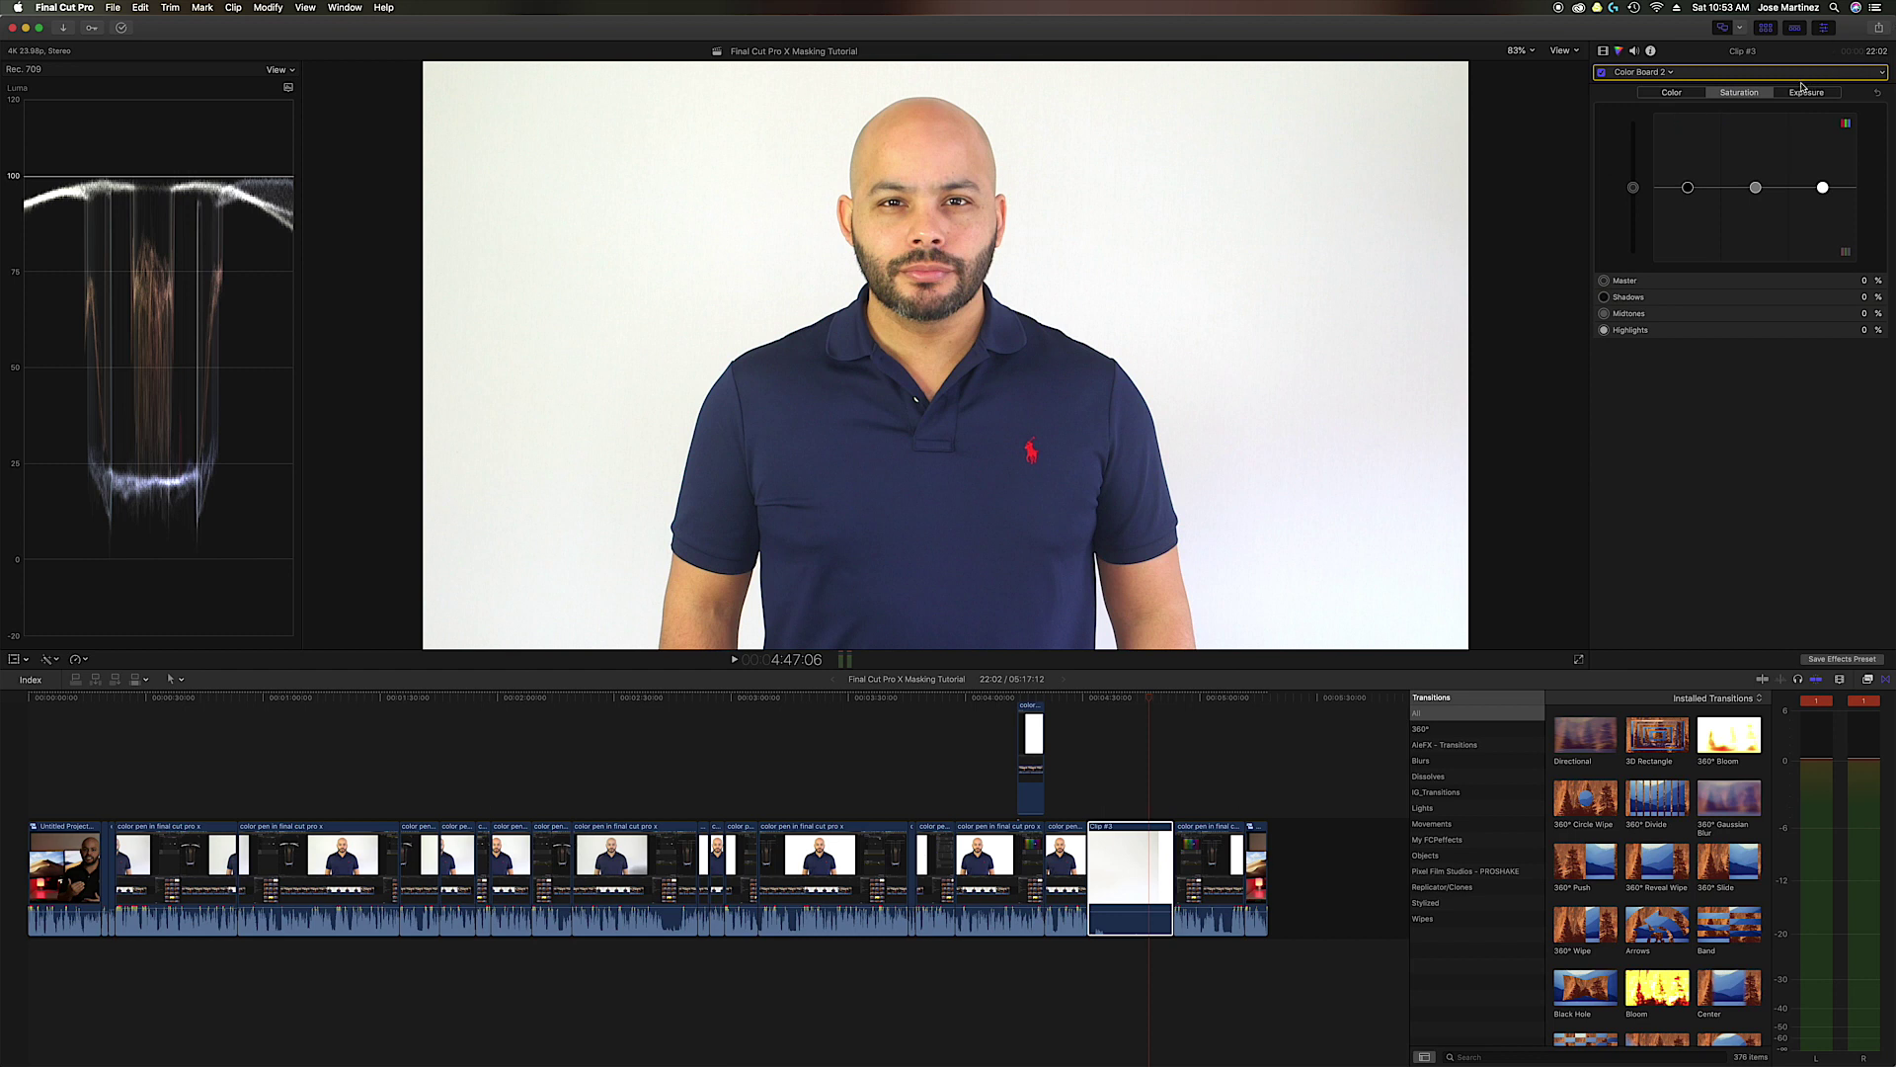
pyautogui.click(1831, 74)
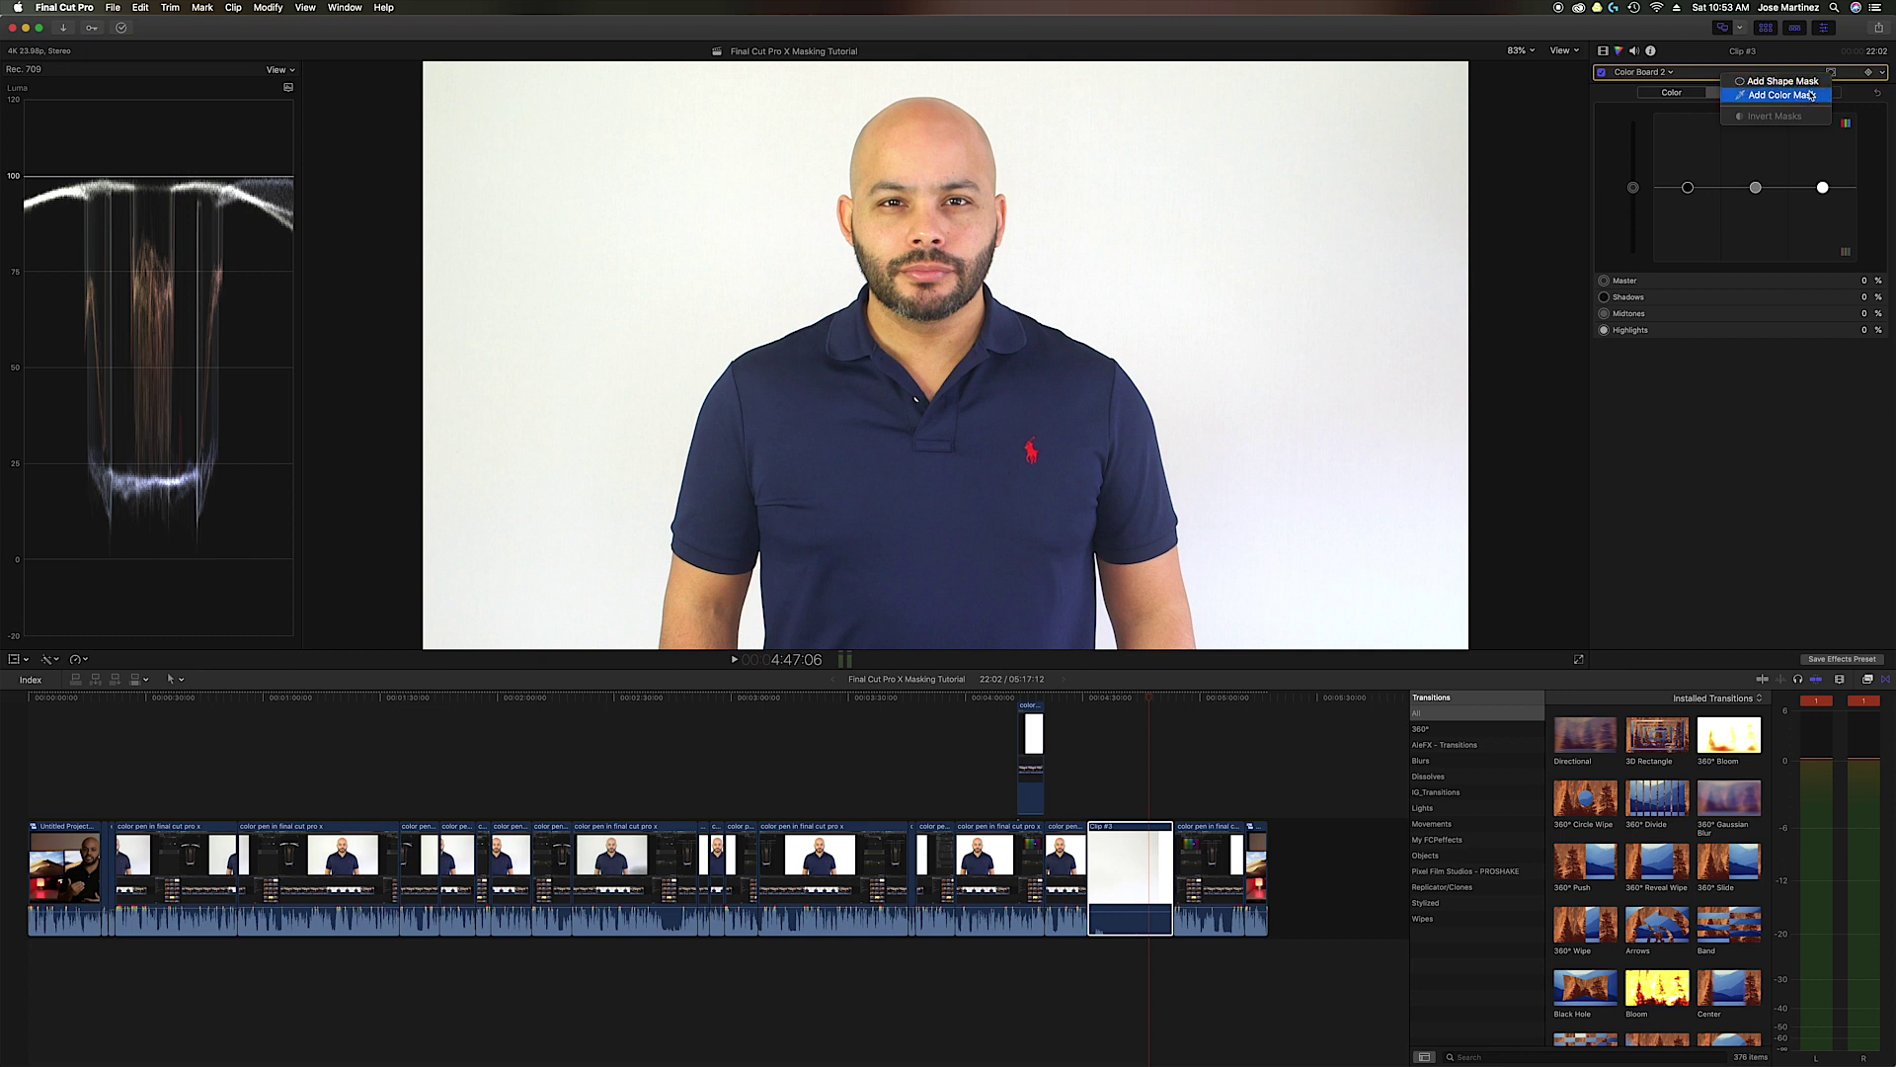
# Give Color Board 2 a color mask sampled from the white background behind the man
pyautogui.click(1795, 94)
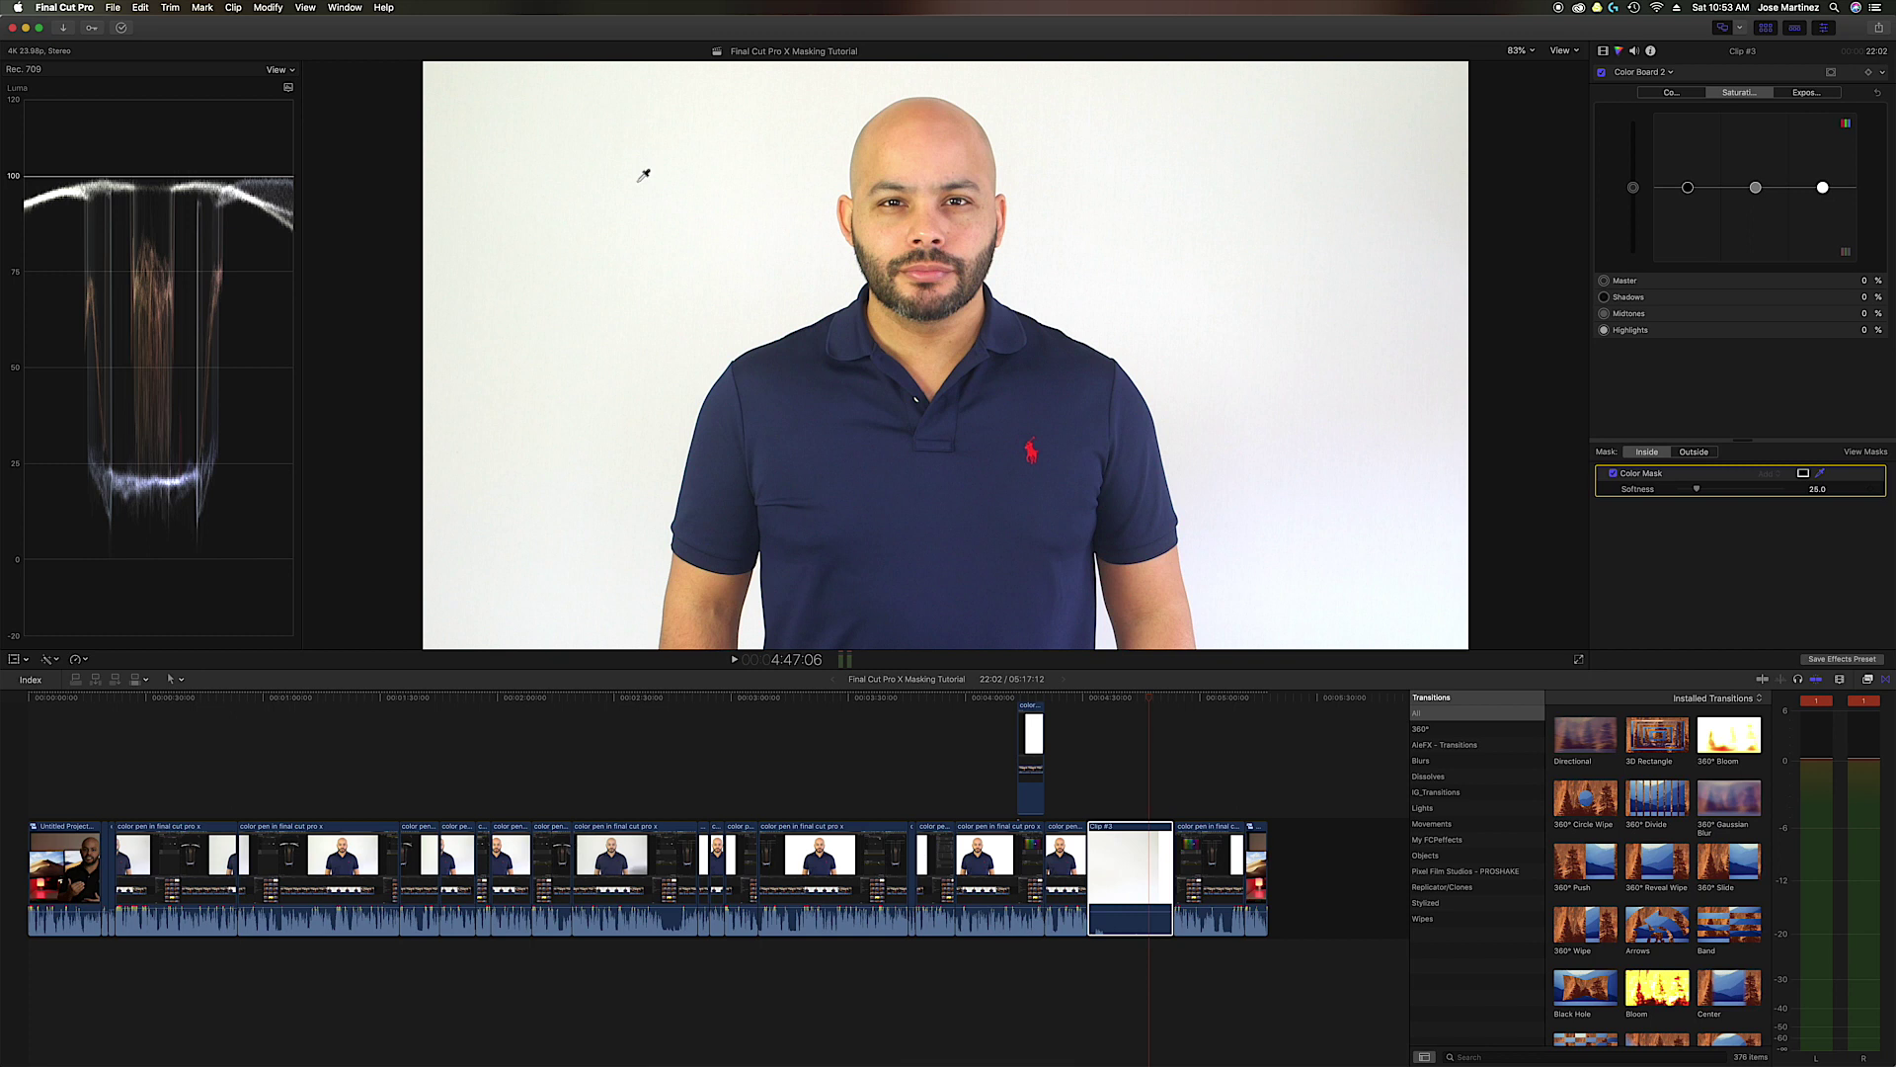
pyautogui.moveTo(590, 200); pyautogui.dragTo(438, 215)
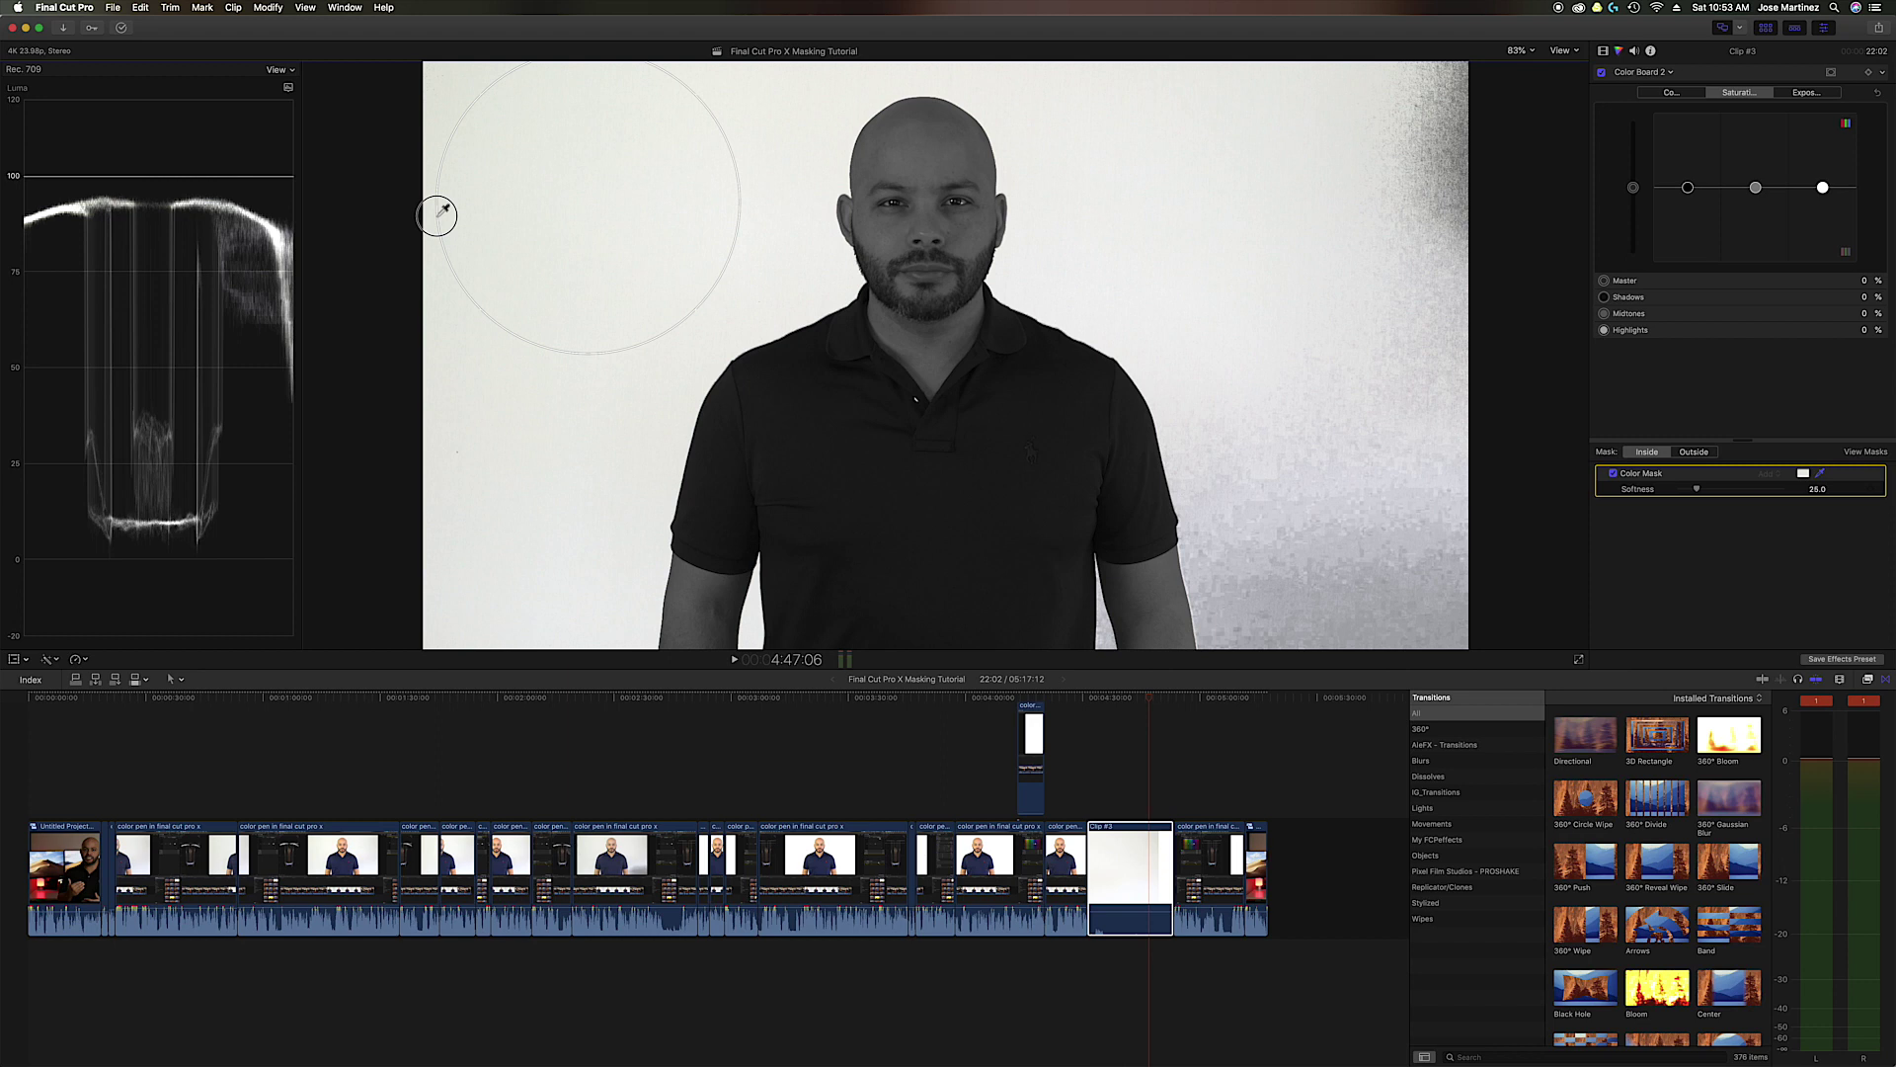
pyautogui.moveTo(438, 215); pyautogui.dragTo(441, 202)
pyautogui.click(1799, 91)
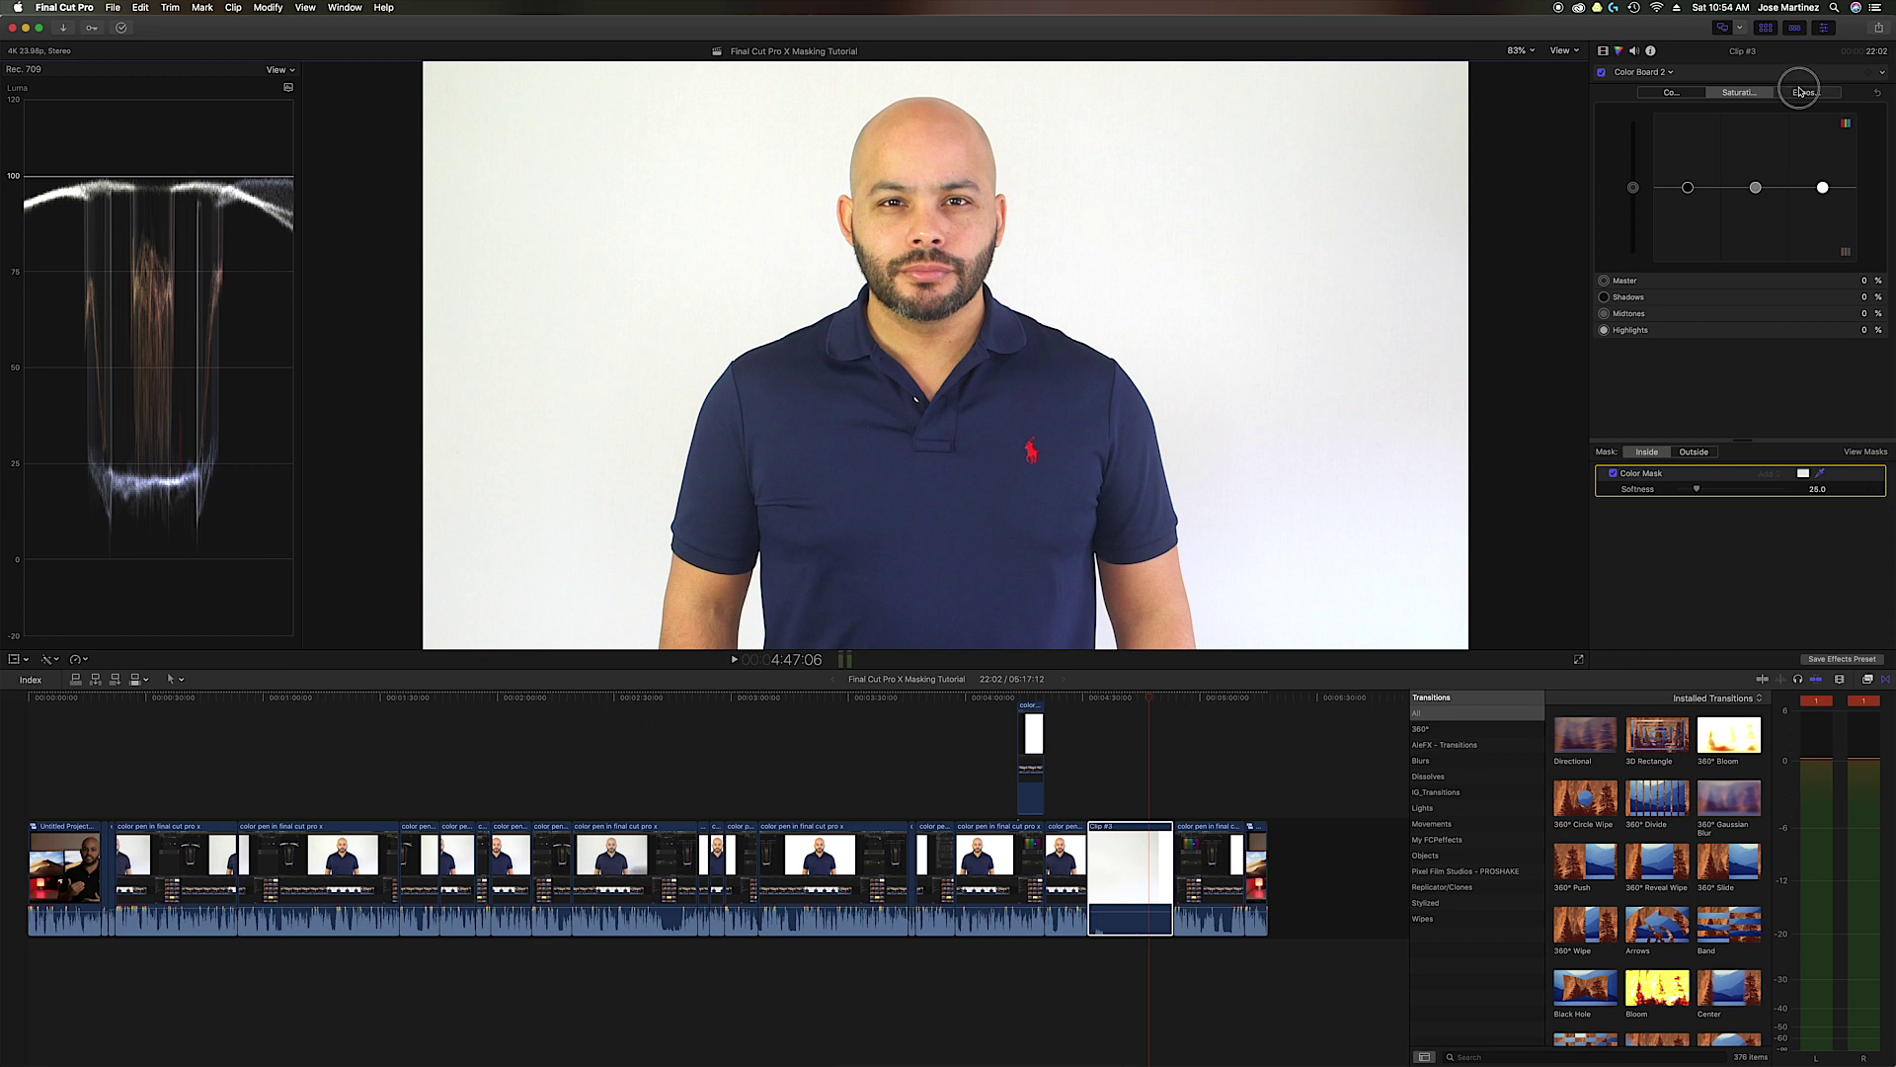
# Brighten Color Board 2's highlights, then add Color Board 3 with a color mask sampled from the background
pyautogui.moveTo(1822, 188); pyautogui.dragTo(1847, 111)
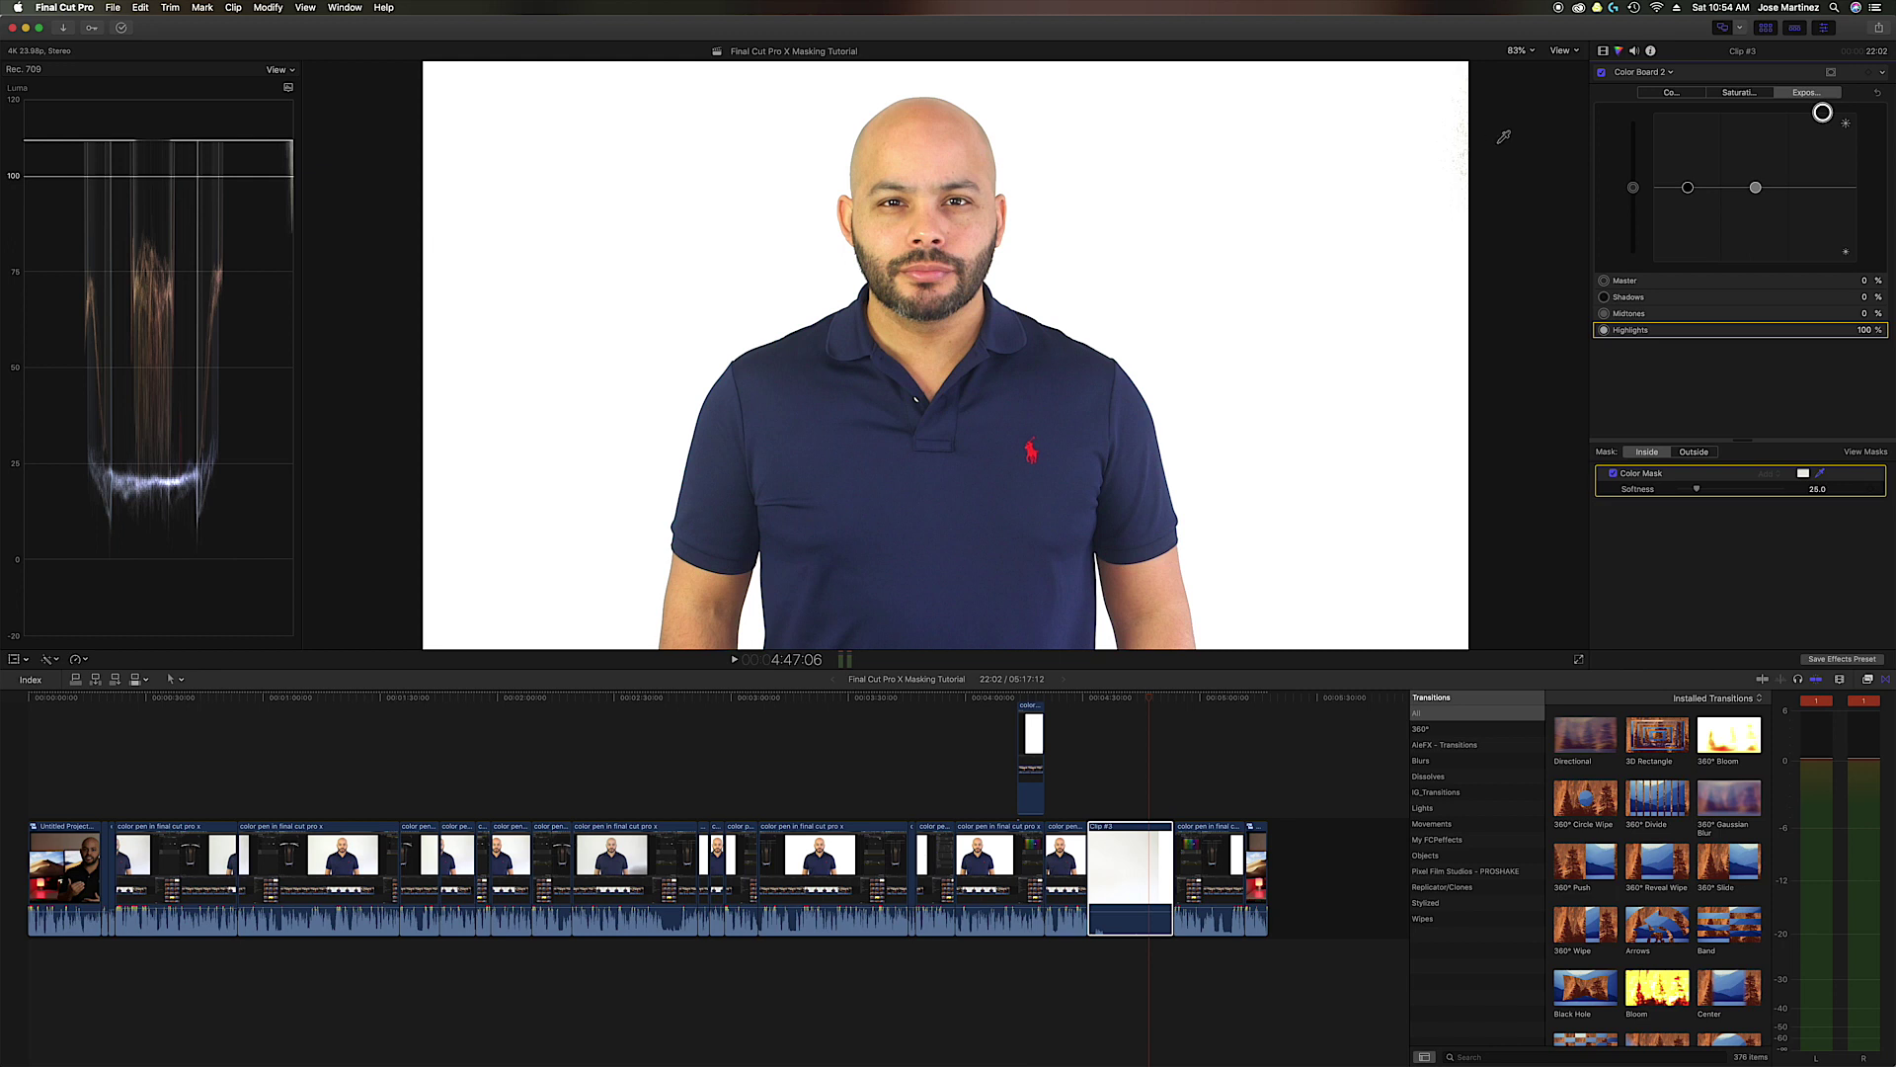
pyautogui.click(1656, 75)
pyautogui.click(1667, 139)
pyautogui.moveTo(1346, 385); pyautogui.dragTo(1597, 385)
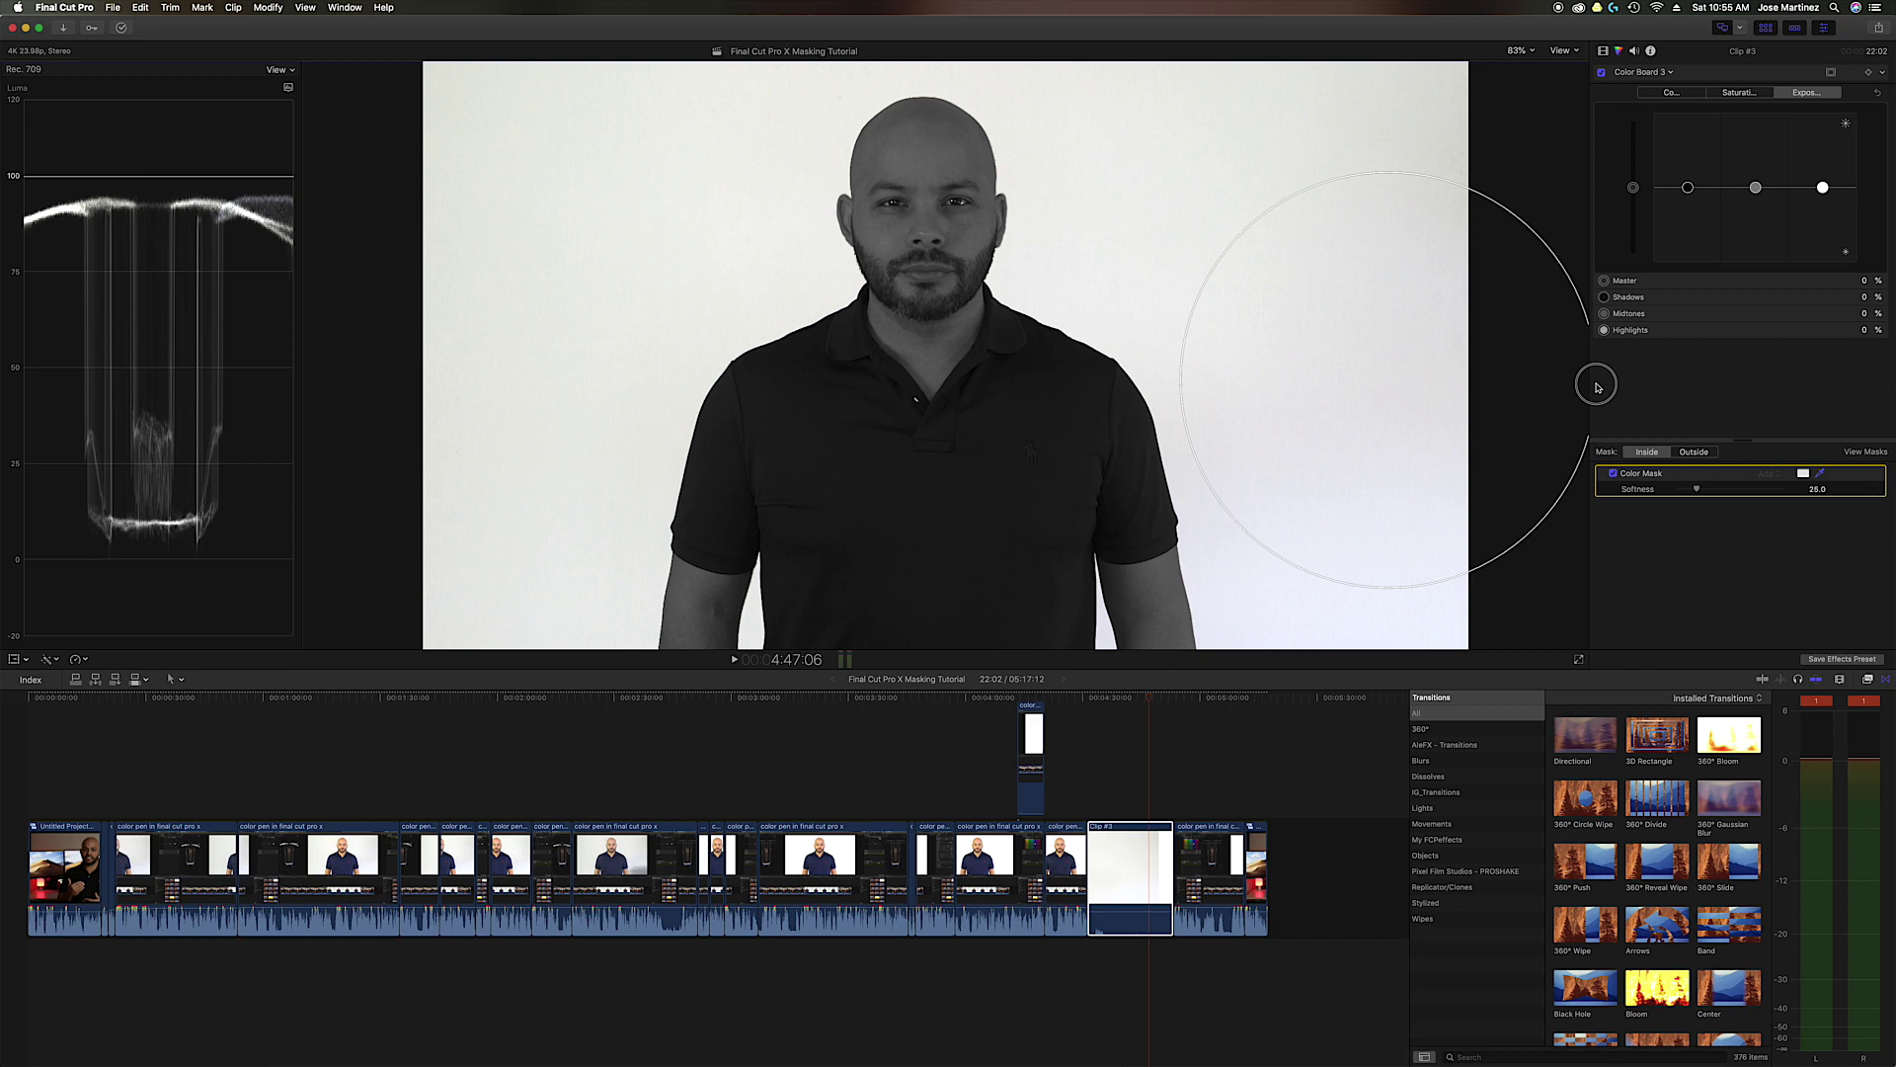
pyautogui.moveTo(1597, 387); pyautogui.dragTo(1594, 385)
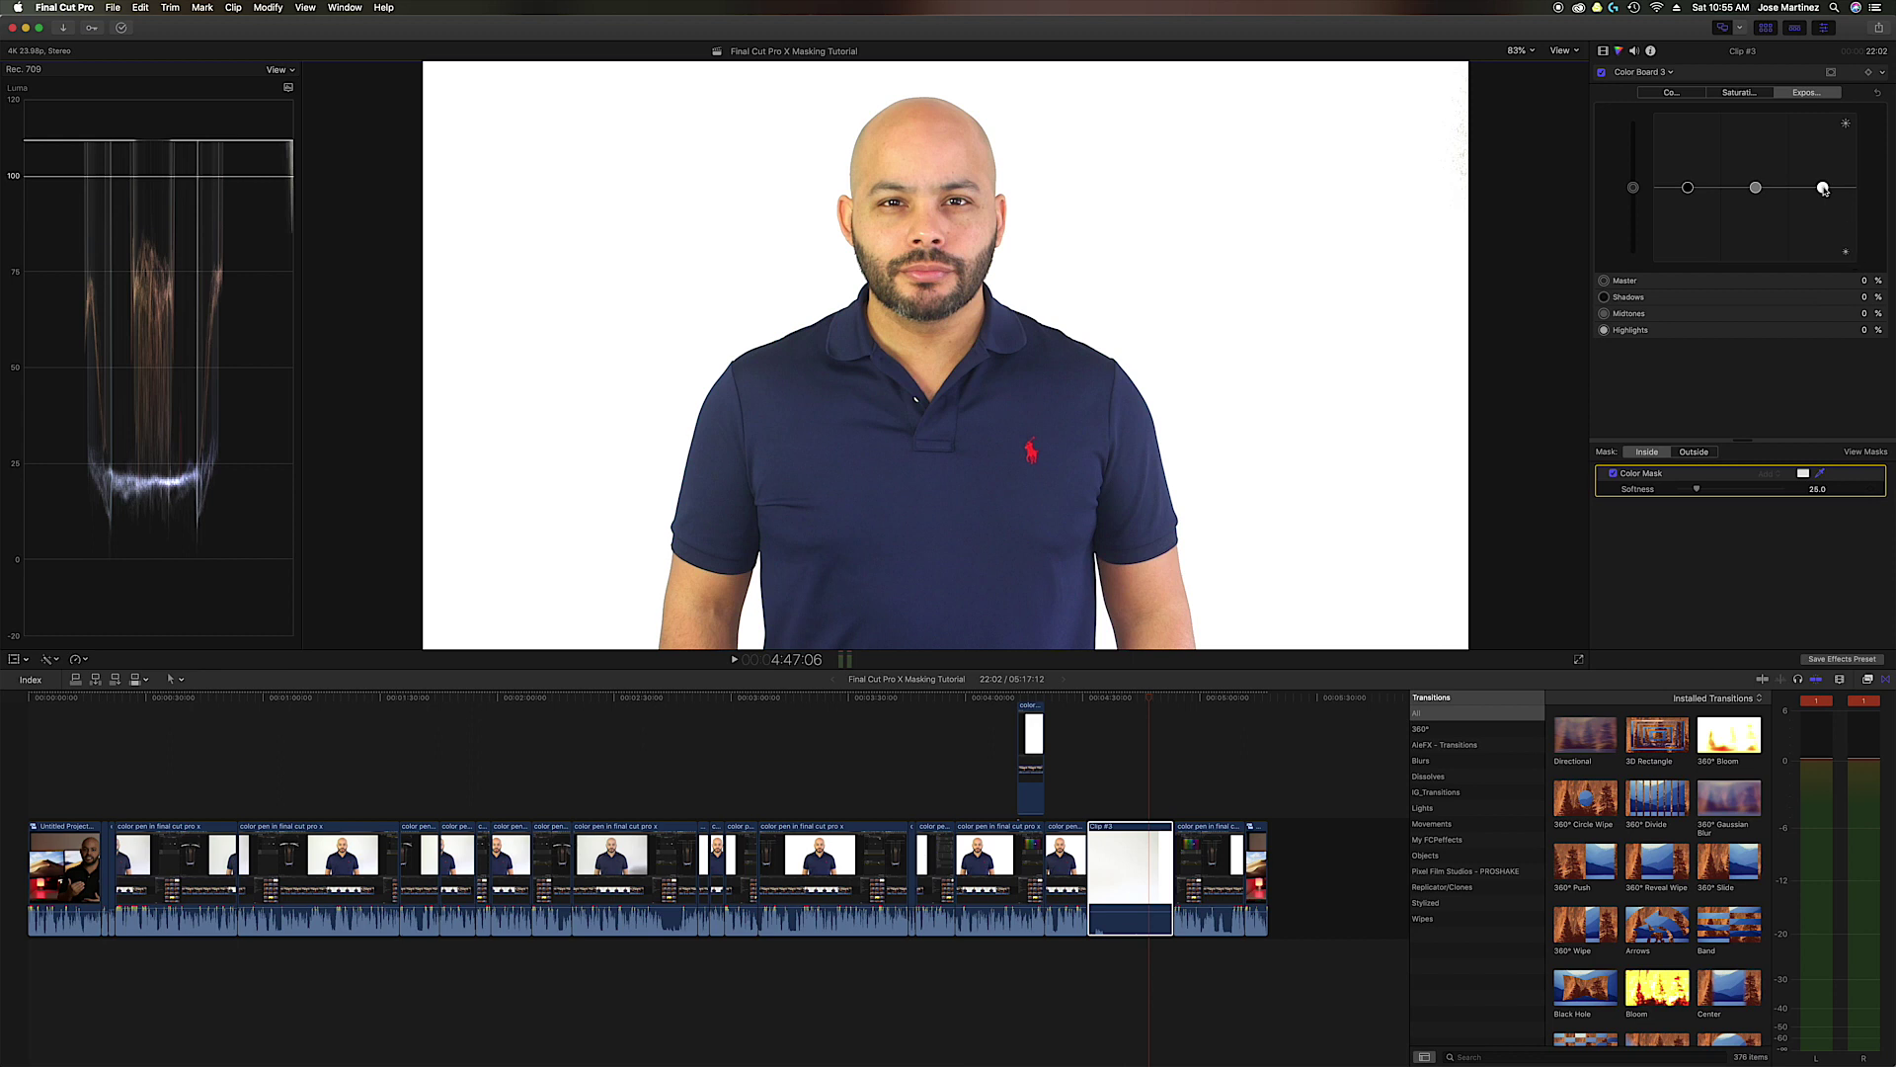
# Set Color Board 3's highlights exposure to 100%, then turn the clip's effects off to compare
pyautogui.moveTo(1827, 188); pyautogui.dragTo(1833, 110)
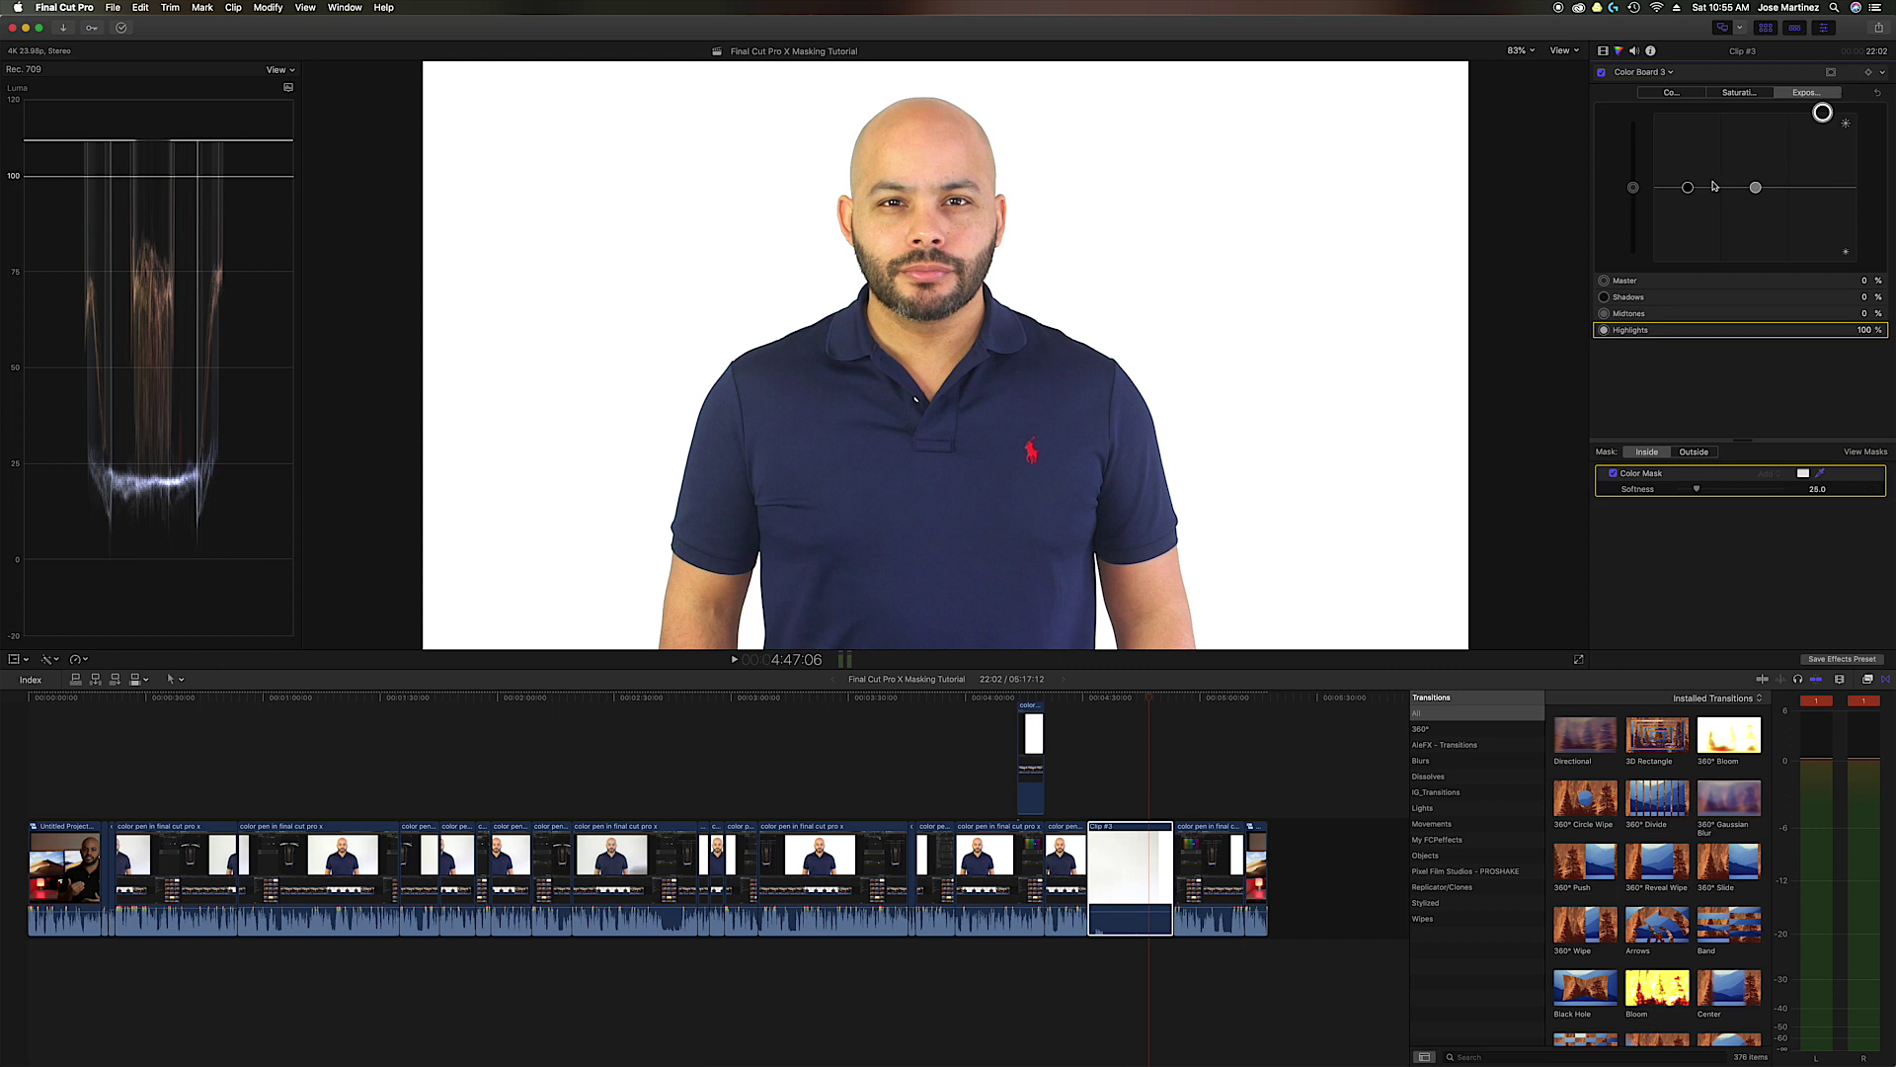
pyautogui.click(1603, 51)
pyautogui.click(1603, 74)
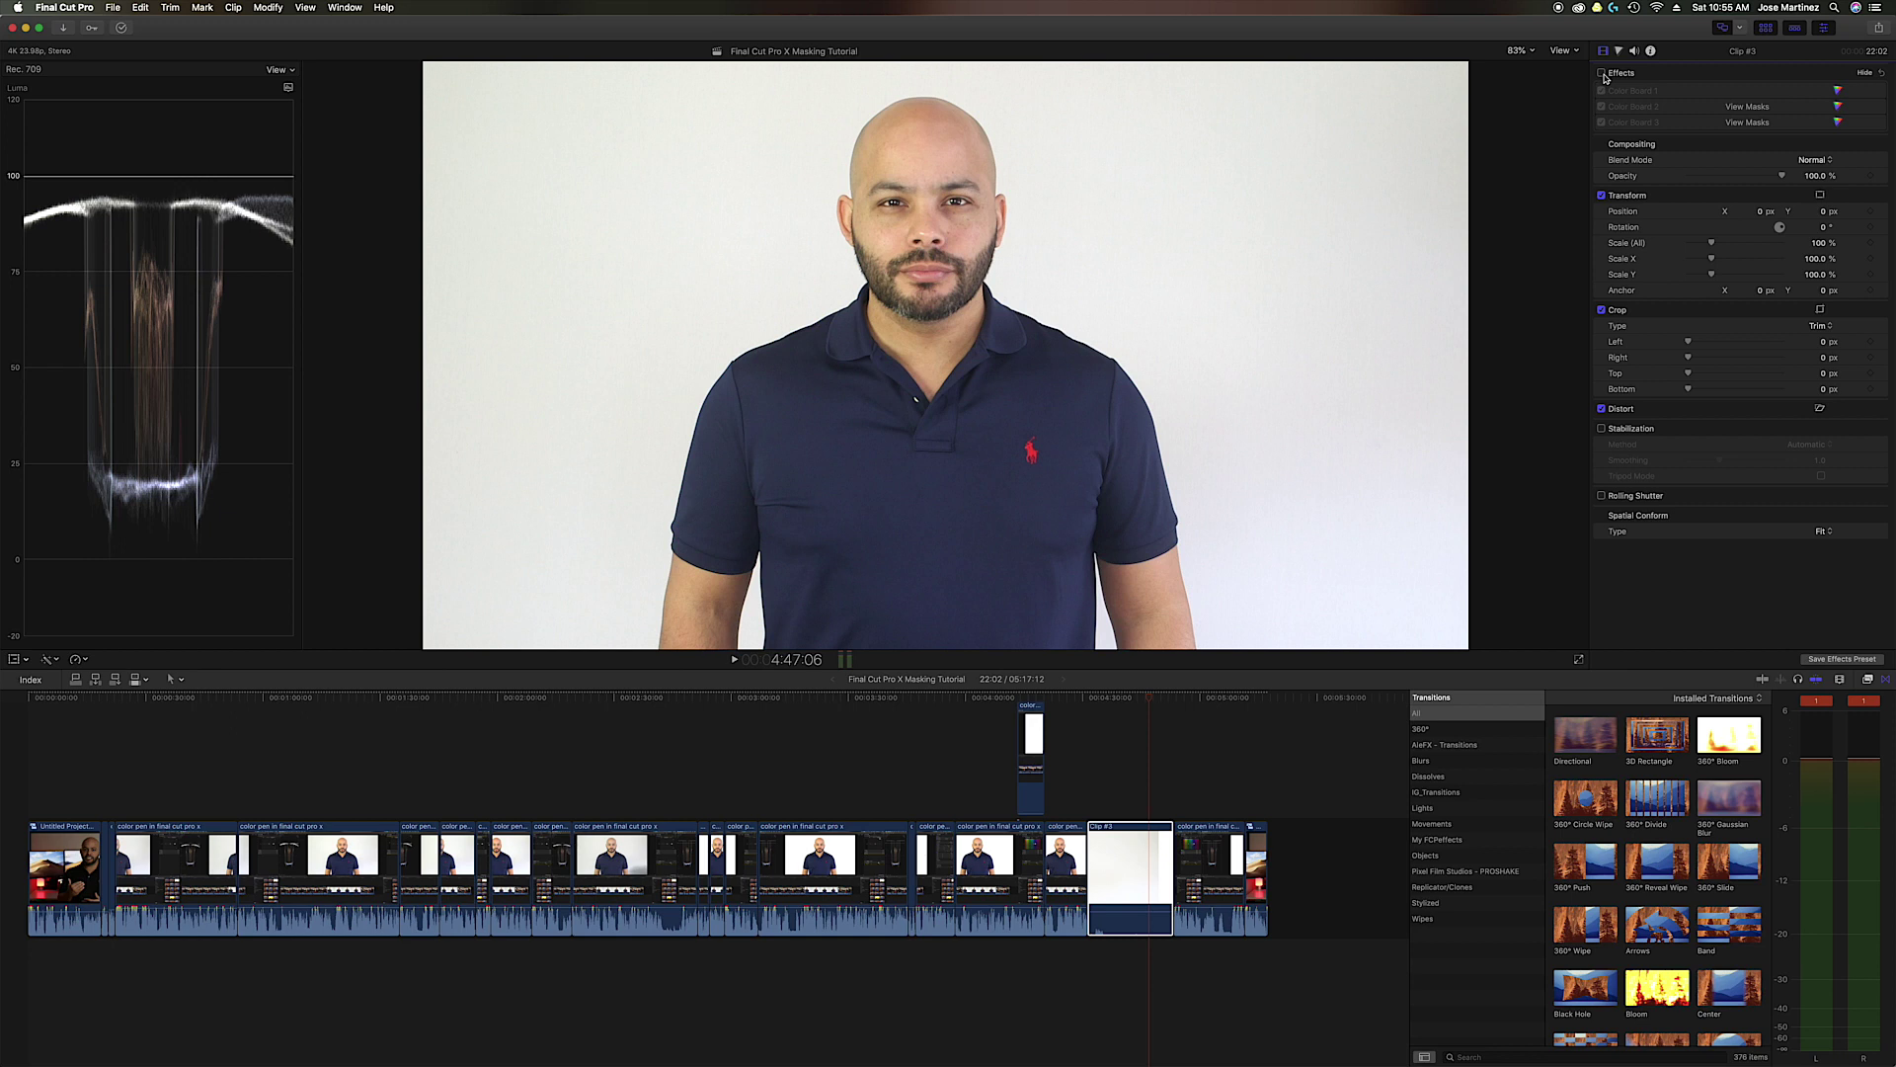
# Re-enable Effects in the Video inspector so the background renders pure white again
pyautogui.click(1603, 74)
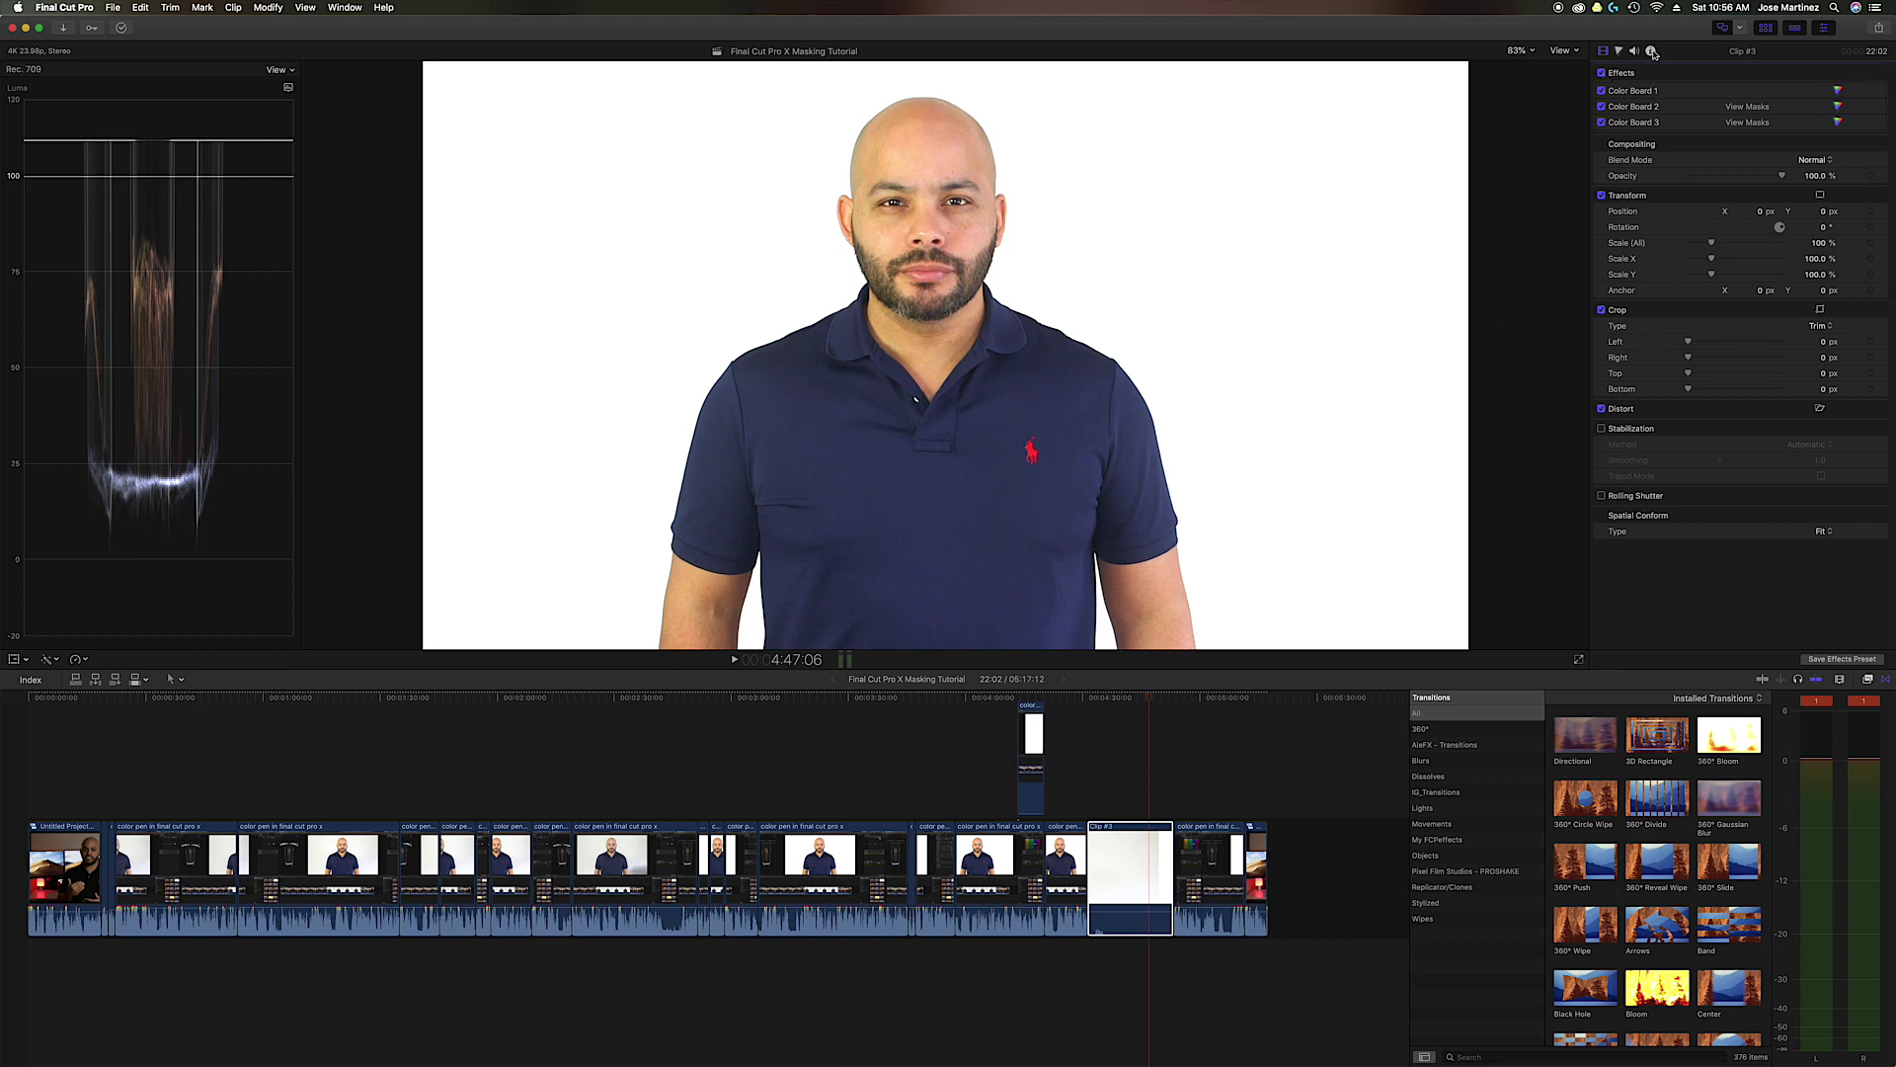
# Add a Color Wheels correction to Clip #3
pyautogui.click(1618, 51)
pyautogui.click(1664, 73)
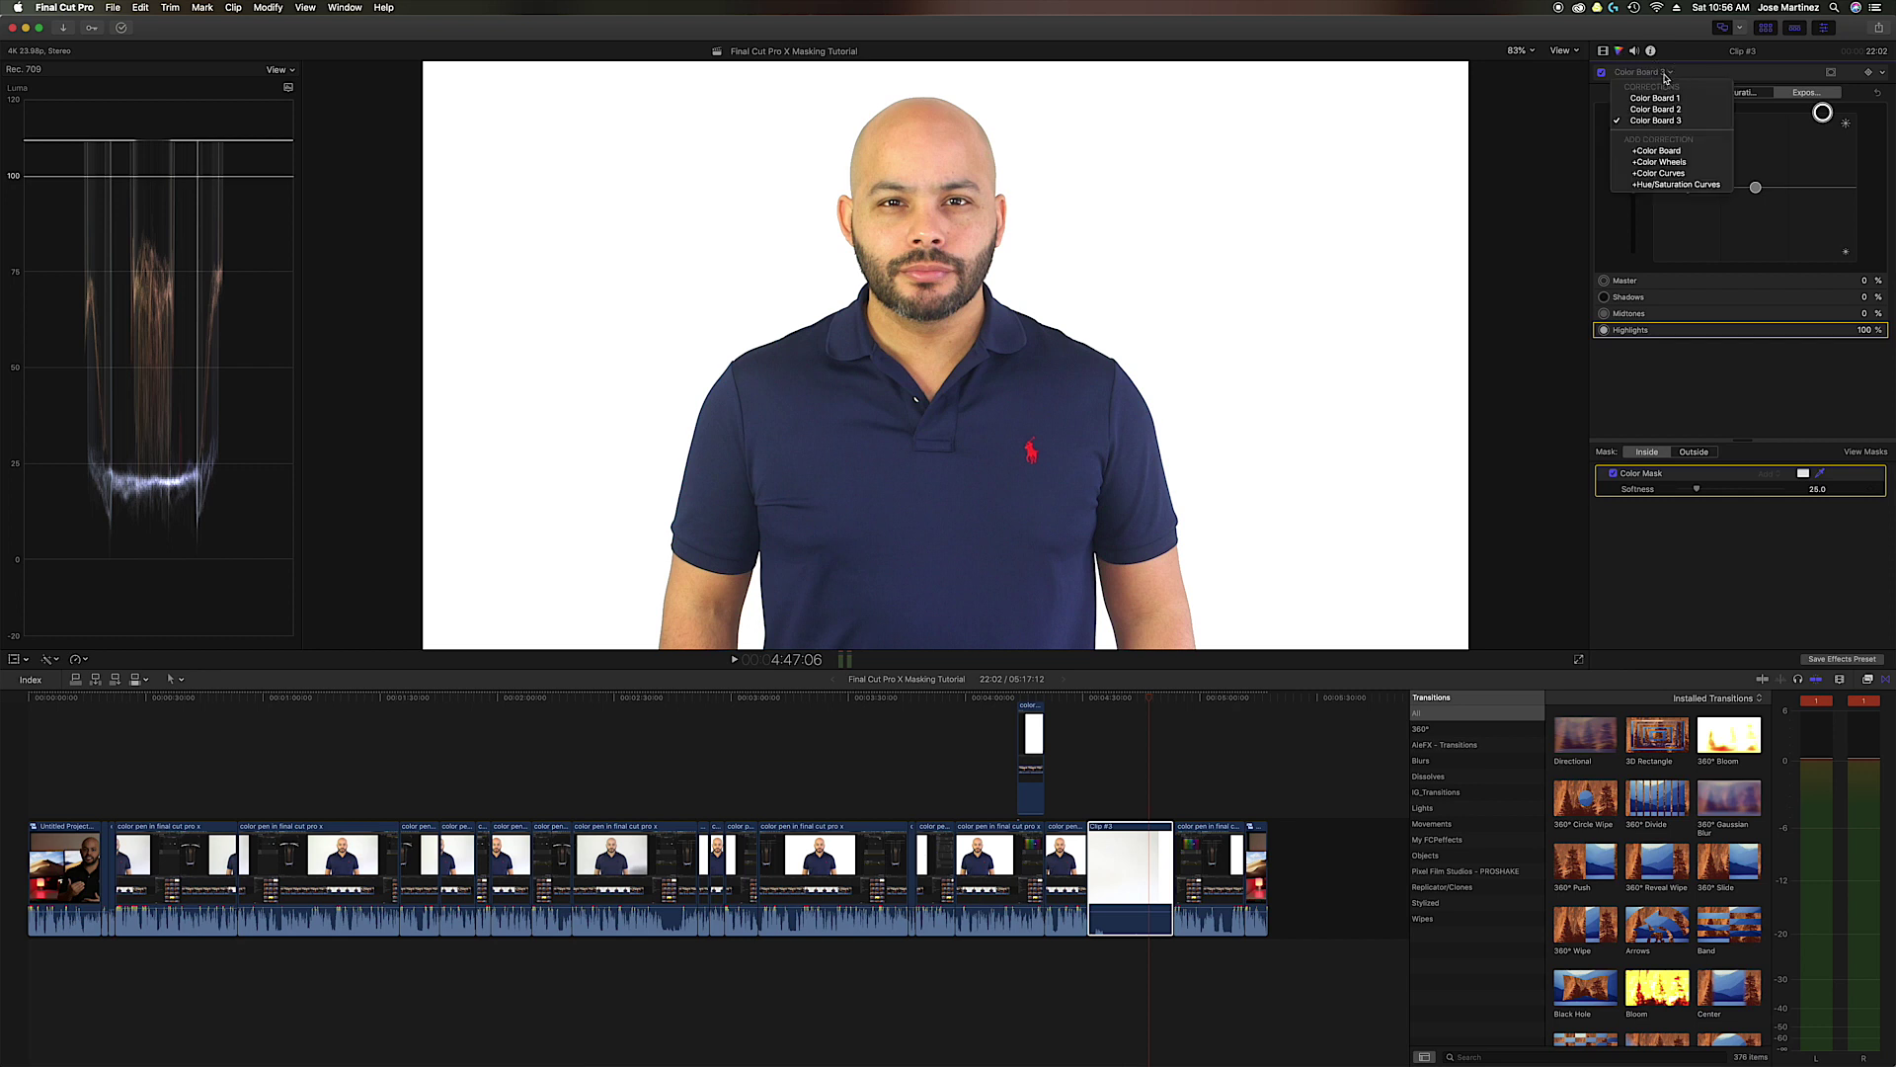
pyautogui.click(1660, 162)
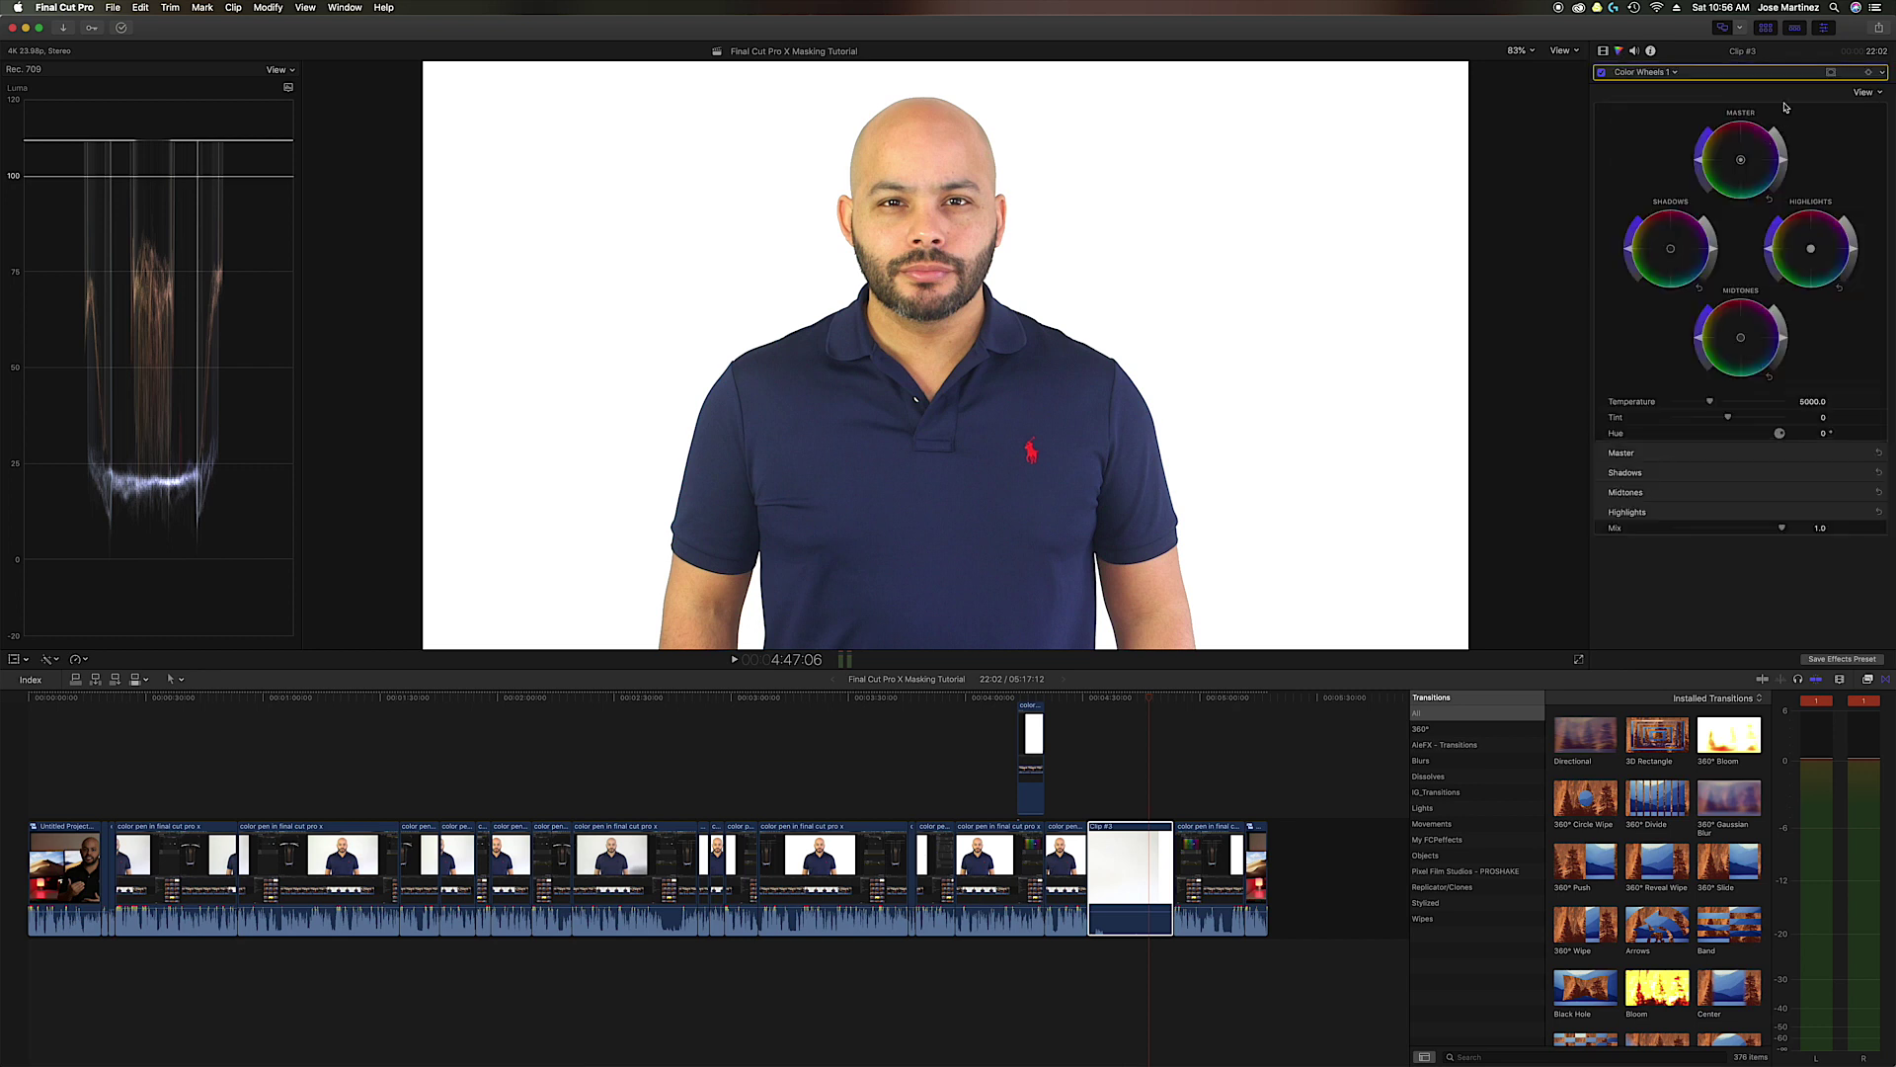
# Mask the Color Wheels to the navy shirt, setting temperature 4444.0, tint 14.0, and purple-shifted shadows
pyautogui.click(1830, 73)
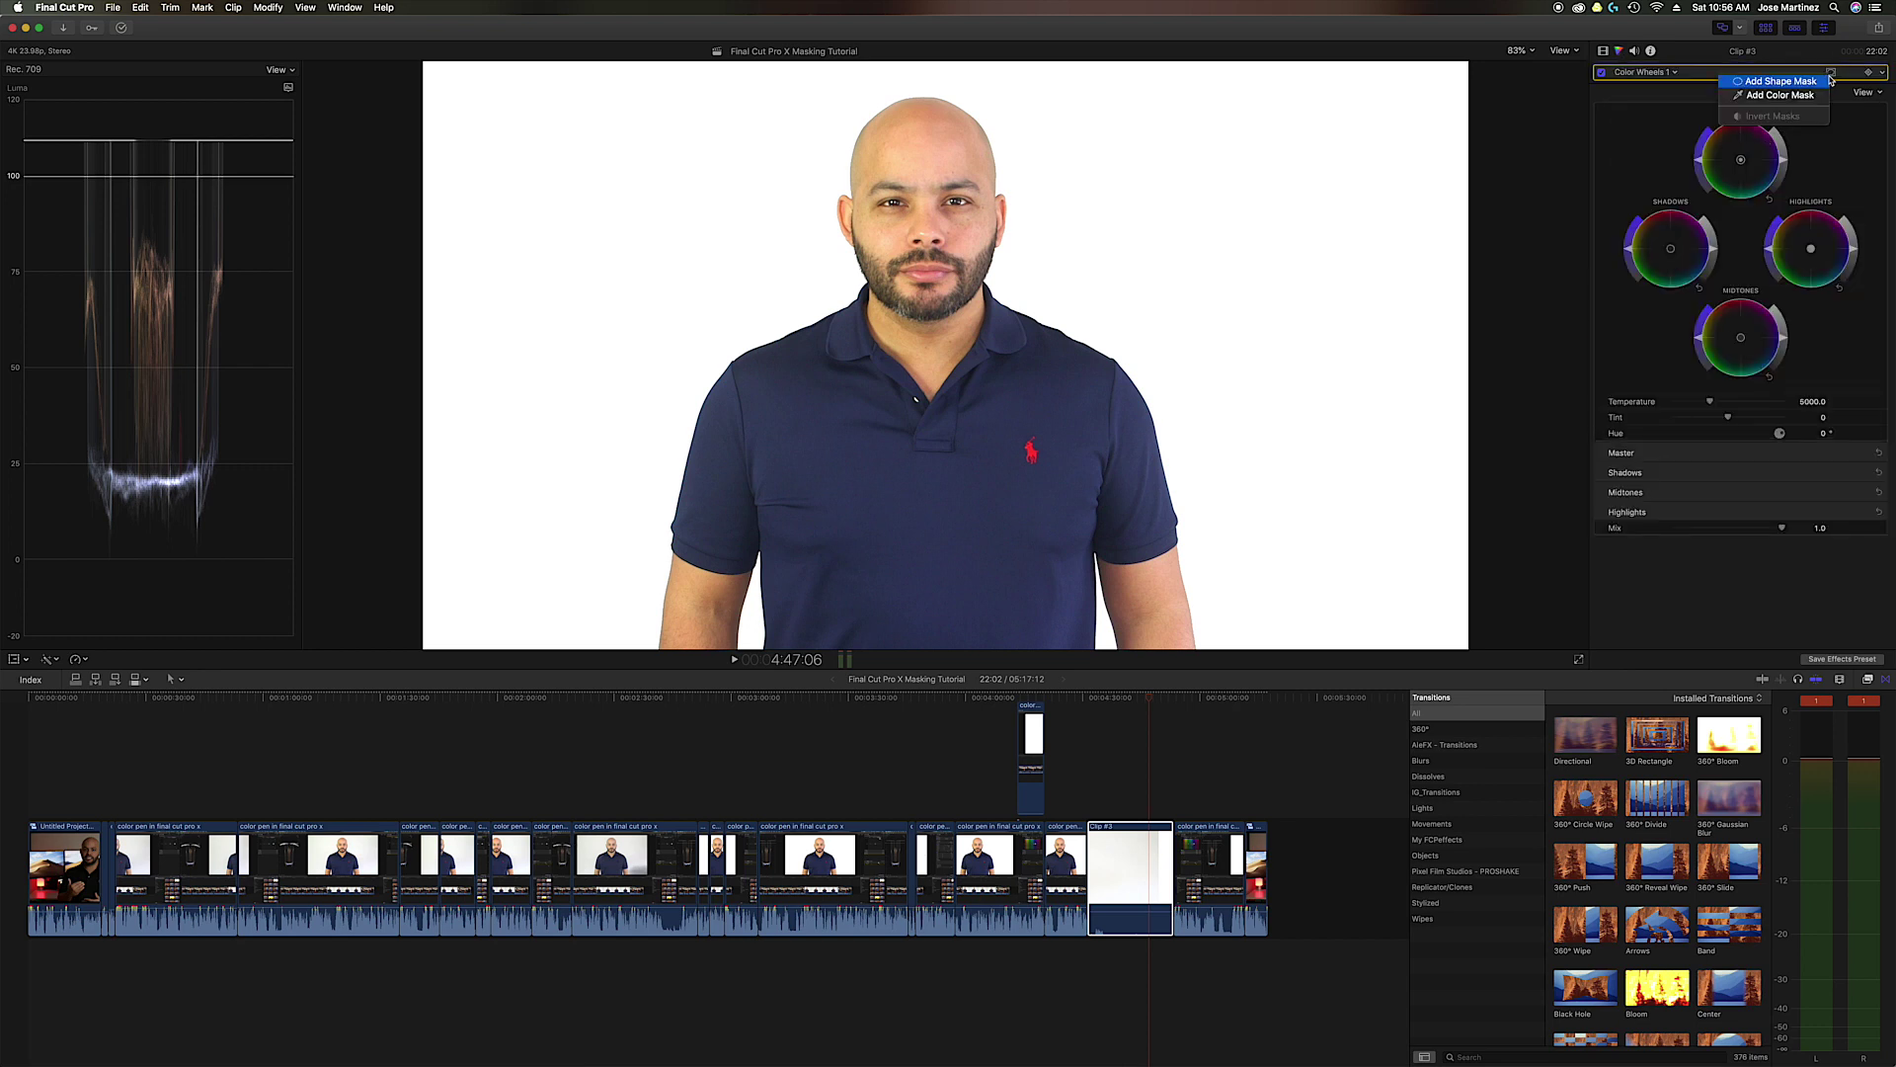
pyautogui.click(1782, 95)
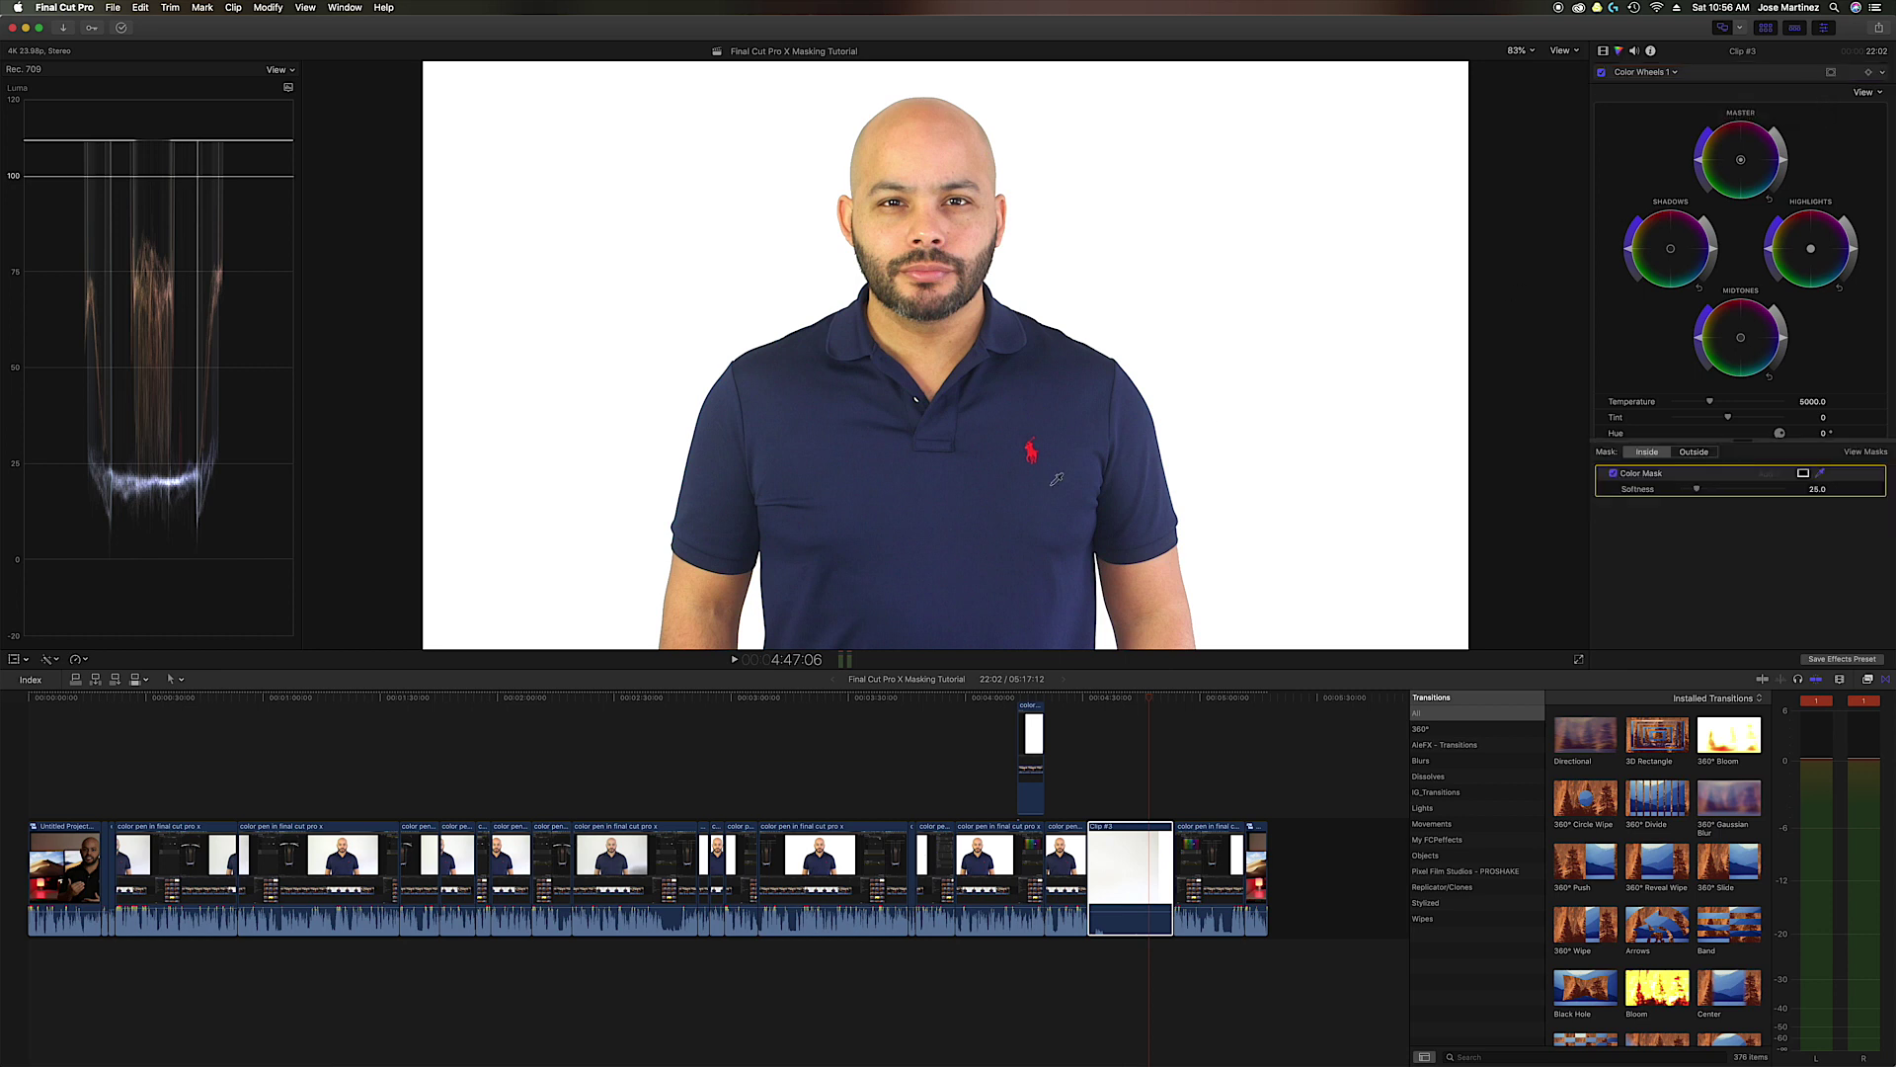
pyautogui.moveTo(890, 562)
pyautogui.mouseDown()
pyautogui.moveTo(1032, 563)
pyautogui.moveTo(982, 554)
pyautogui.moveTo(1013, 563)
pyautogui.mouseUp()
pyautogui.moveTo(1710, 403)
pyautogui.mouseDown()
pyautogui.moveTo(1691, 402)
pyautogui.moveTo(1745, 422)
pyautogui.moveTo(1704, 402)
pyautogui.mouseUp()
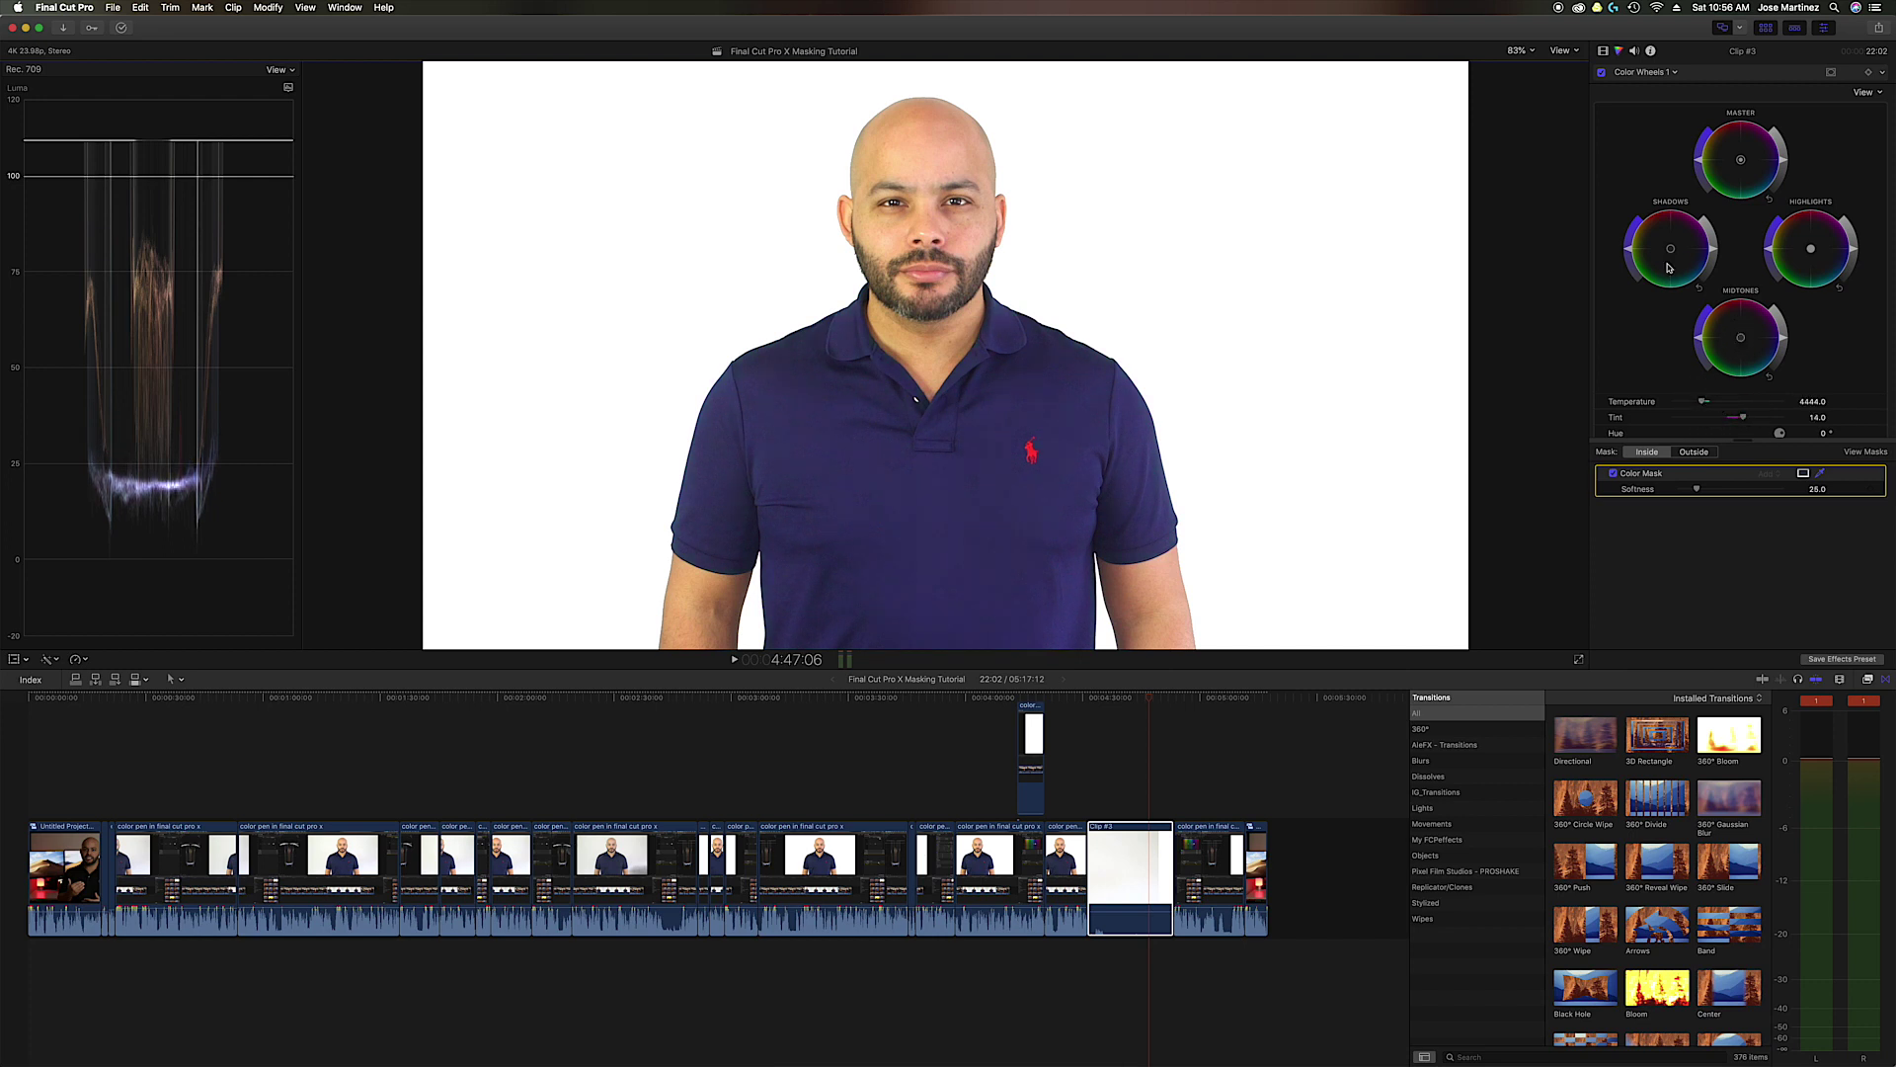
pyautogui.moveTo(1670, 249)
pyautogui.mouseDown()
pyautogui.moveTo(1667, 272)
pyautogui.moveTo(1672, 249)
pyautogui.mouseUp()
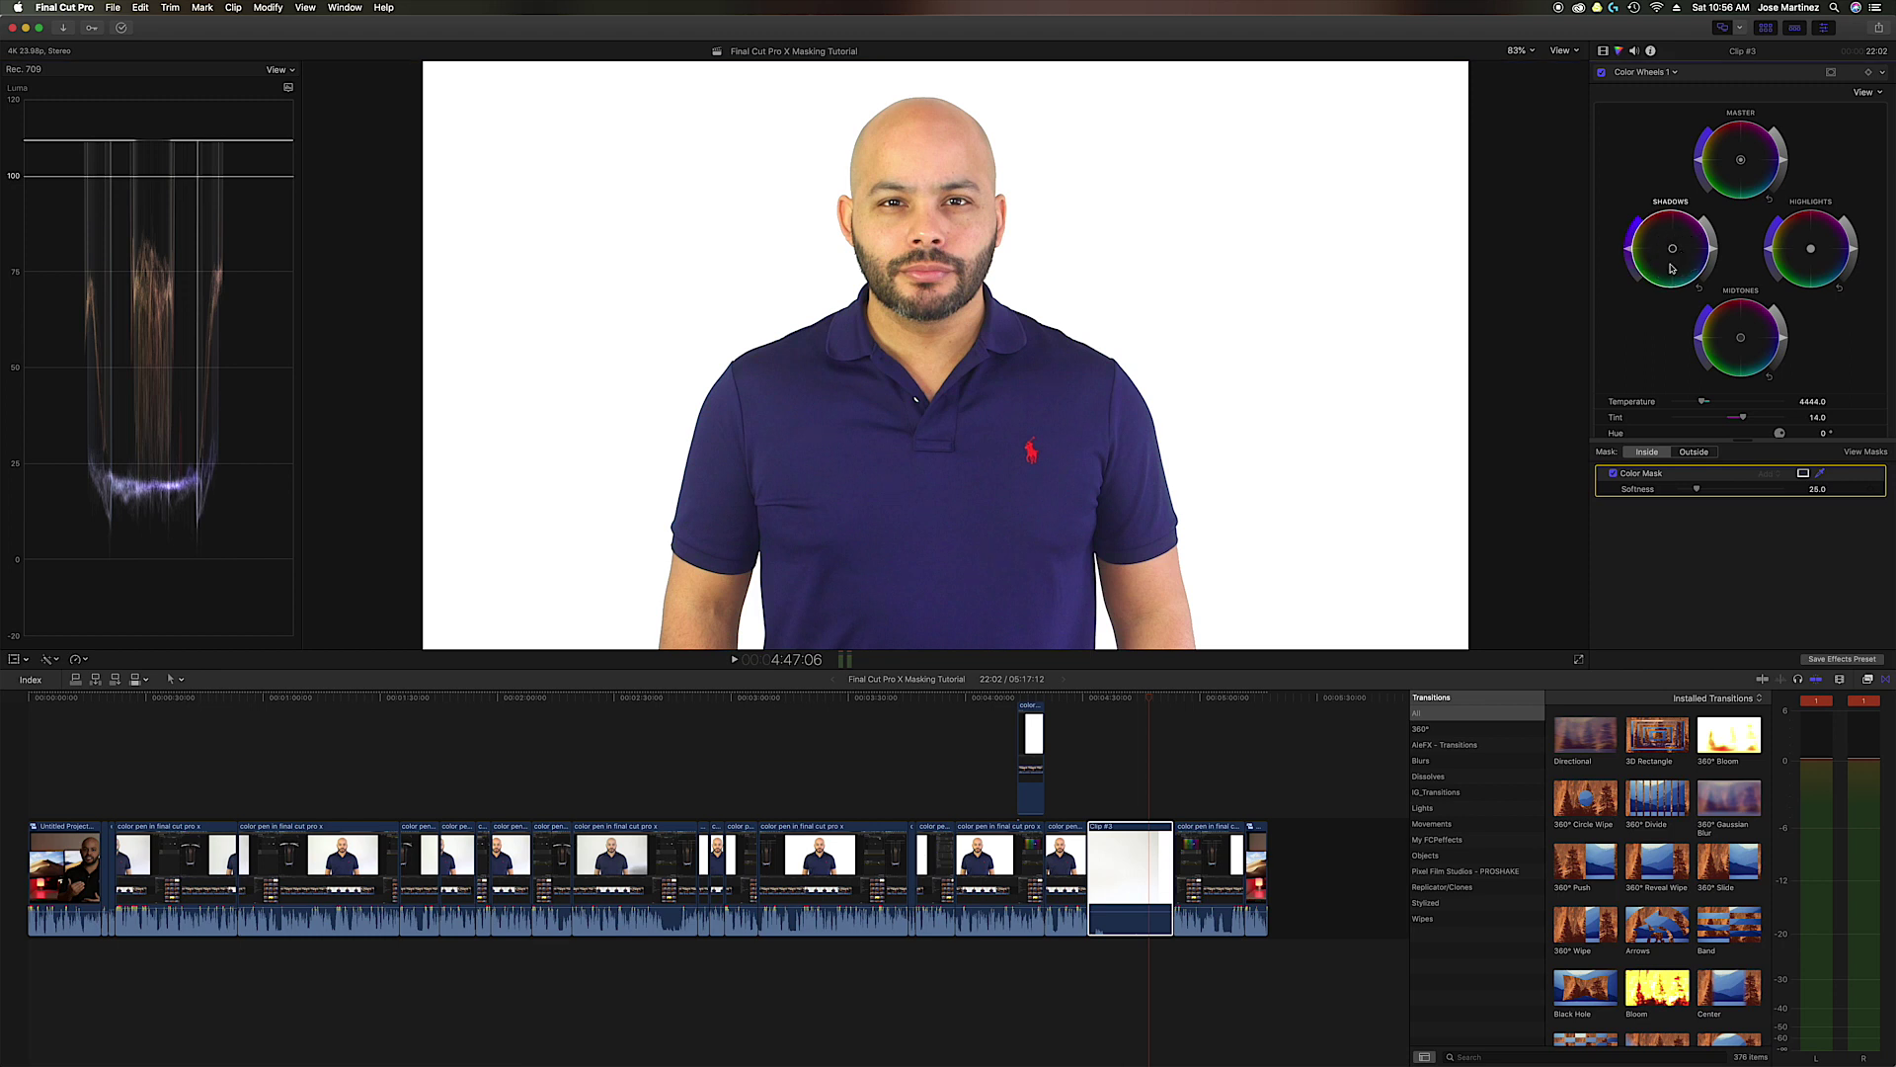
# Rotate the Color Wheels hue to about 266.3° so the masked shirt turns maroon
pyautogui.moveTo(1790, 436); pyautogui.dragTo(1781, 425)
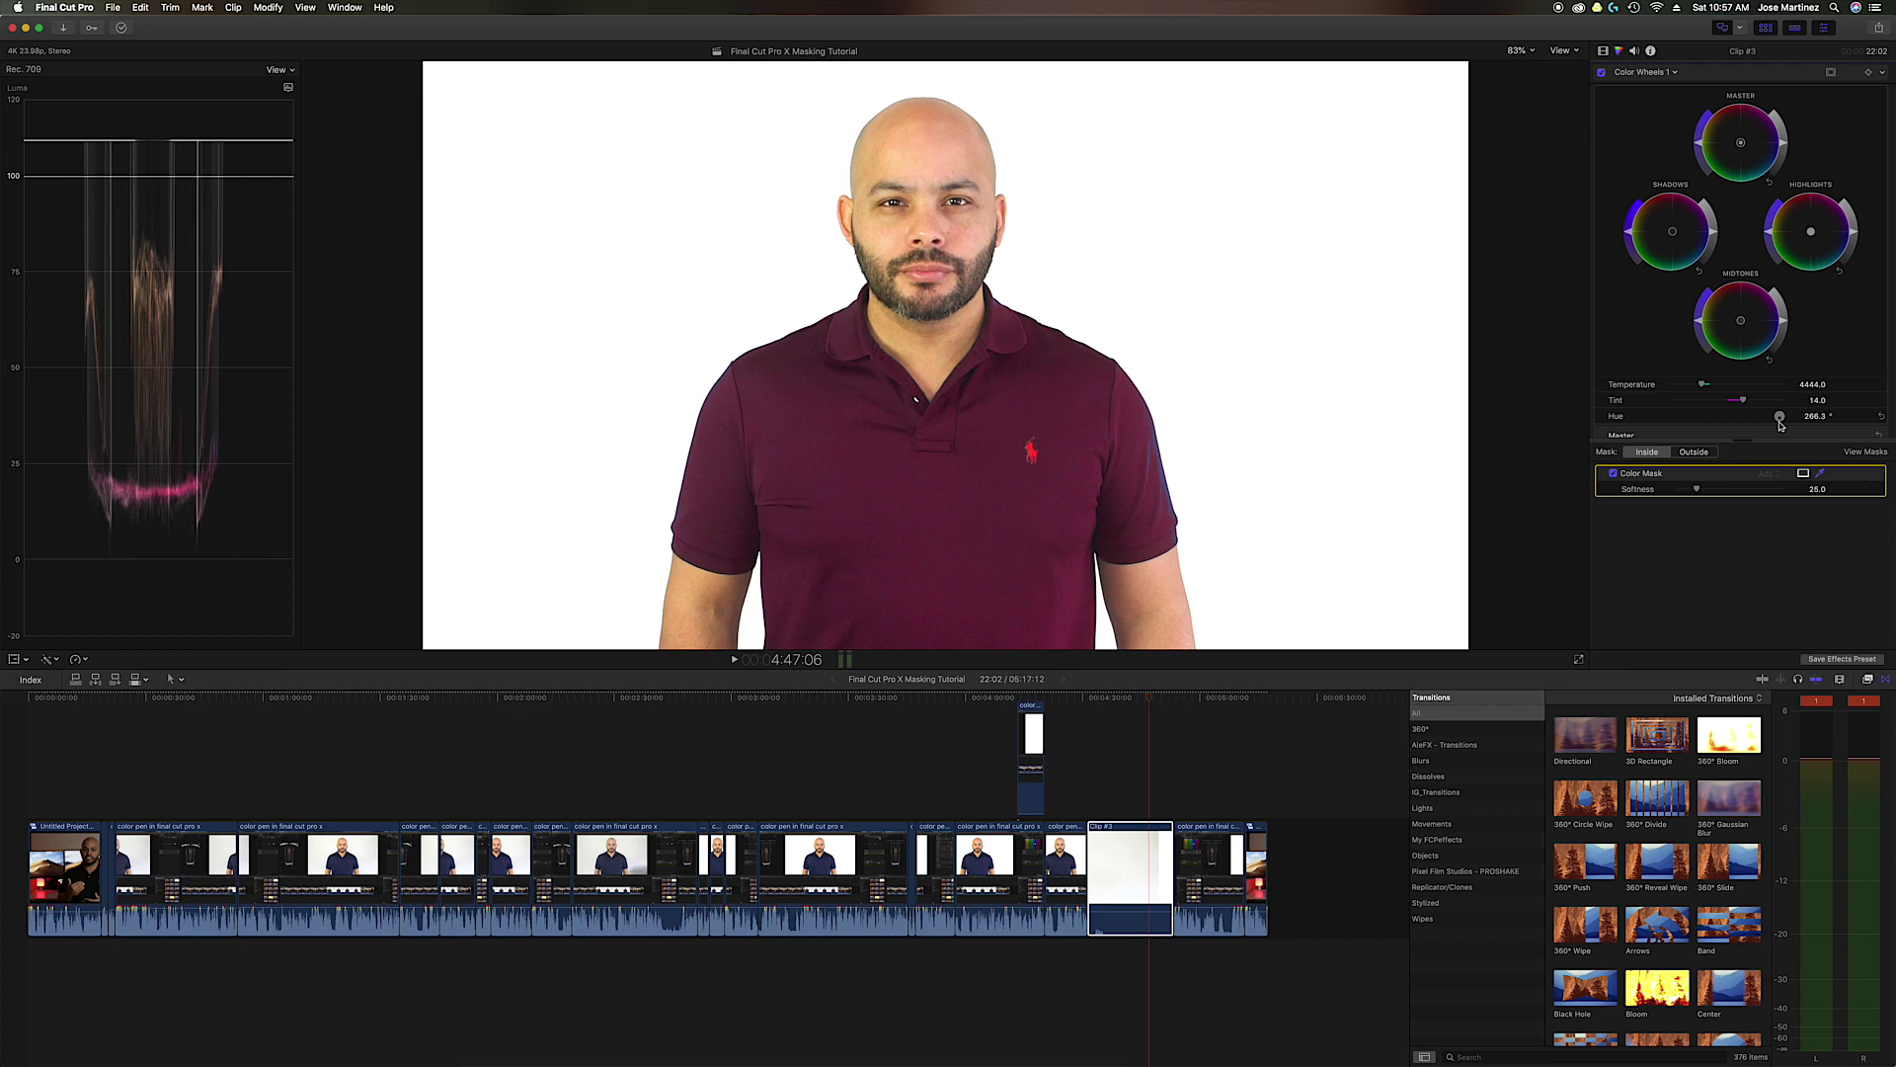
# Switch the inspector back to Color Board 3's exposure settings, with Highlights at 100%
pyautogui.click(1830, 72)
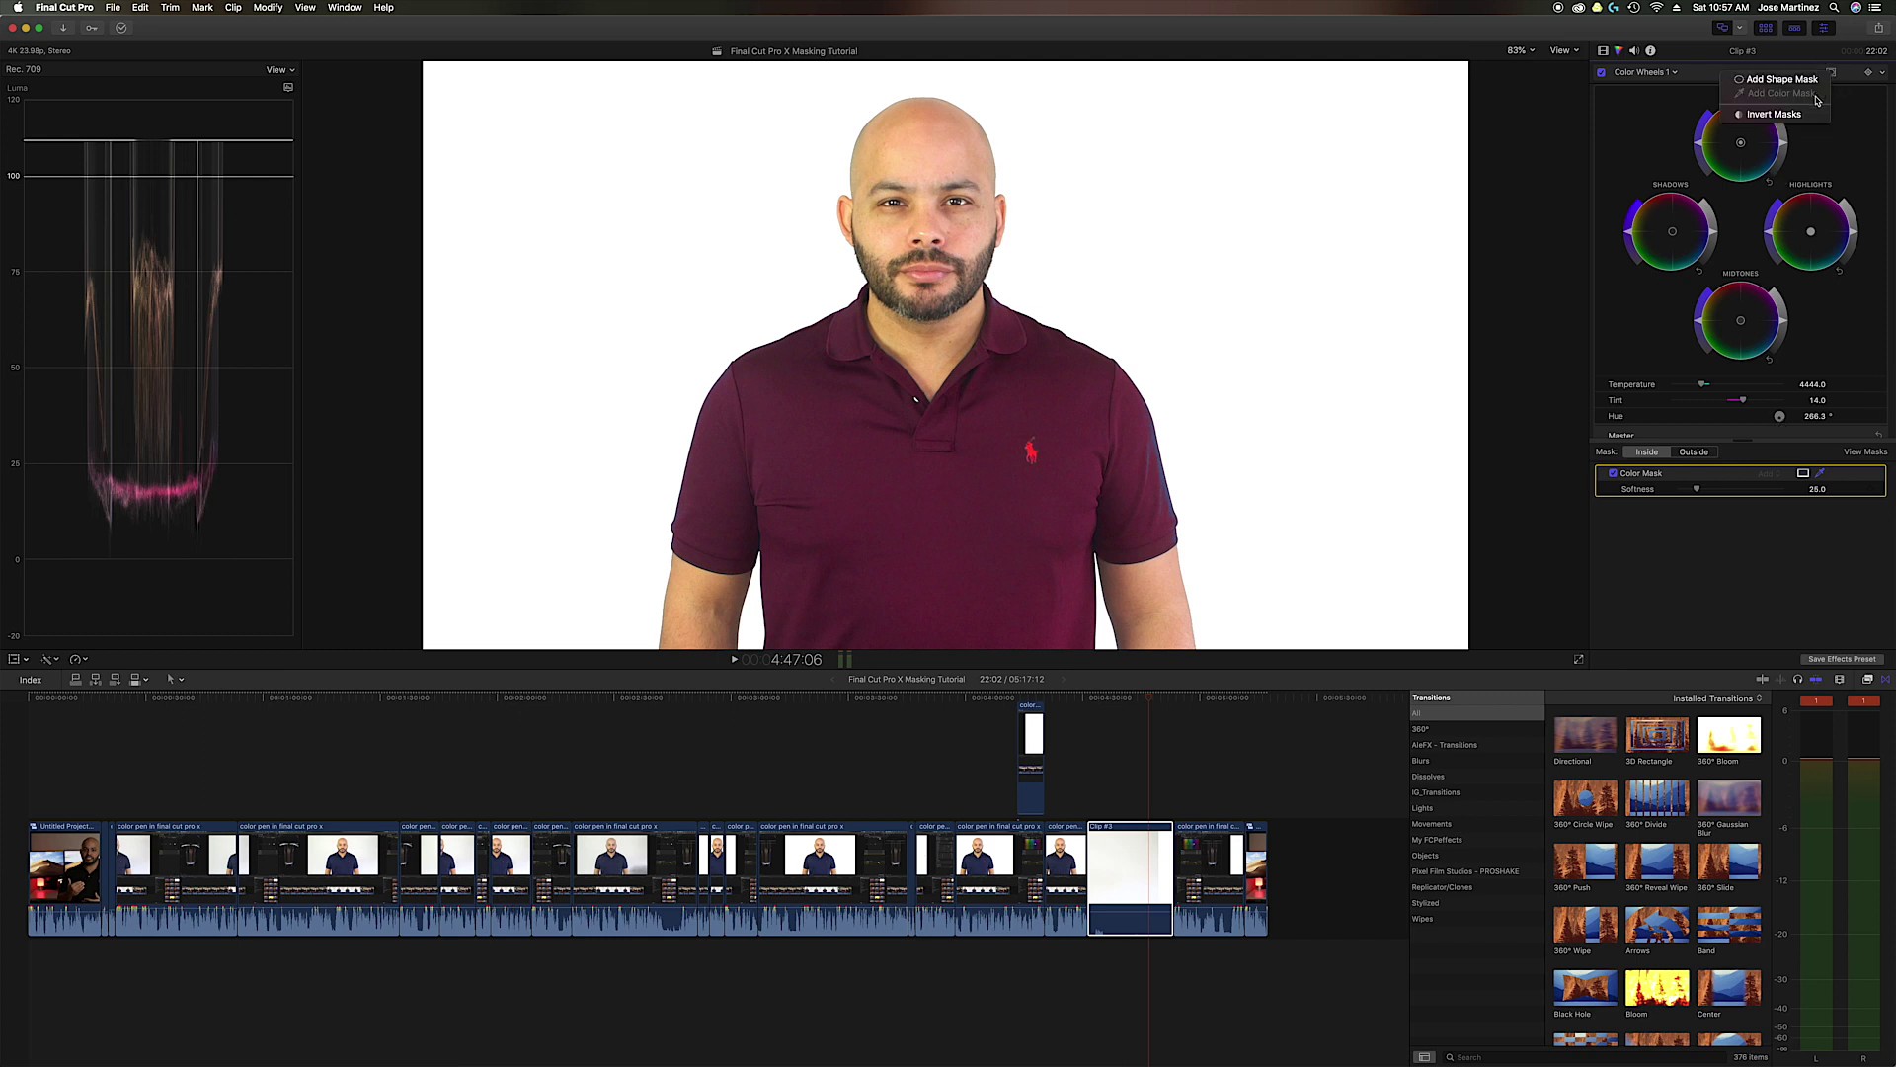
pyautogui.click(1668, 74)
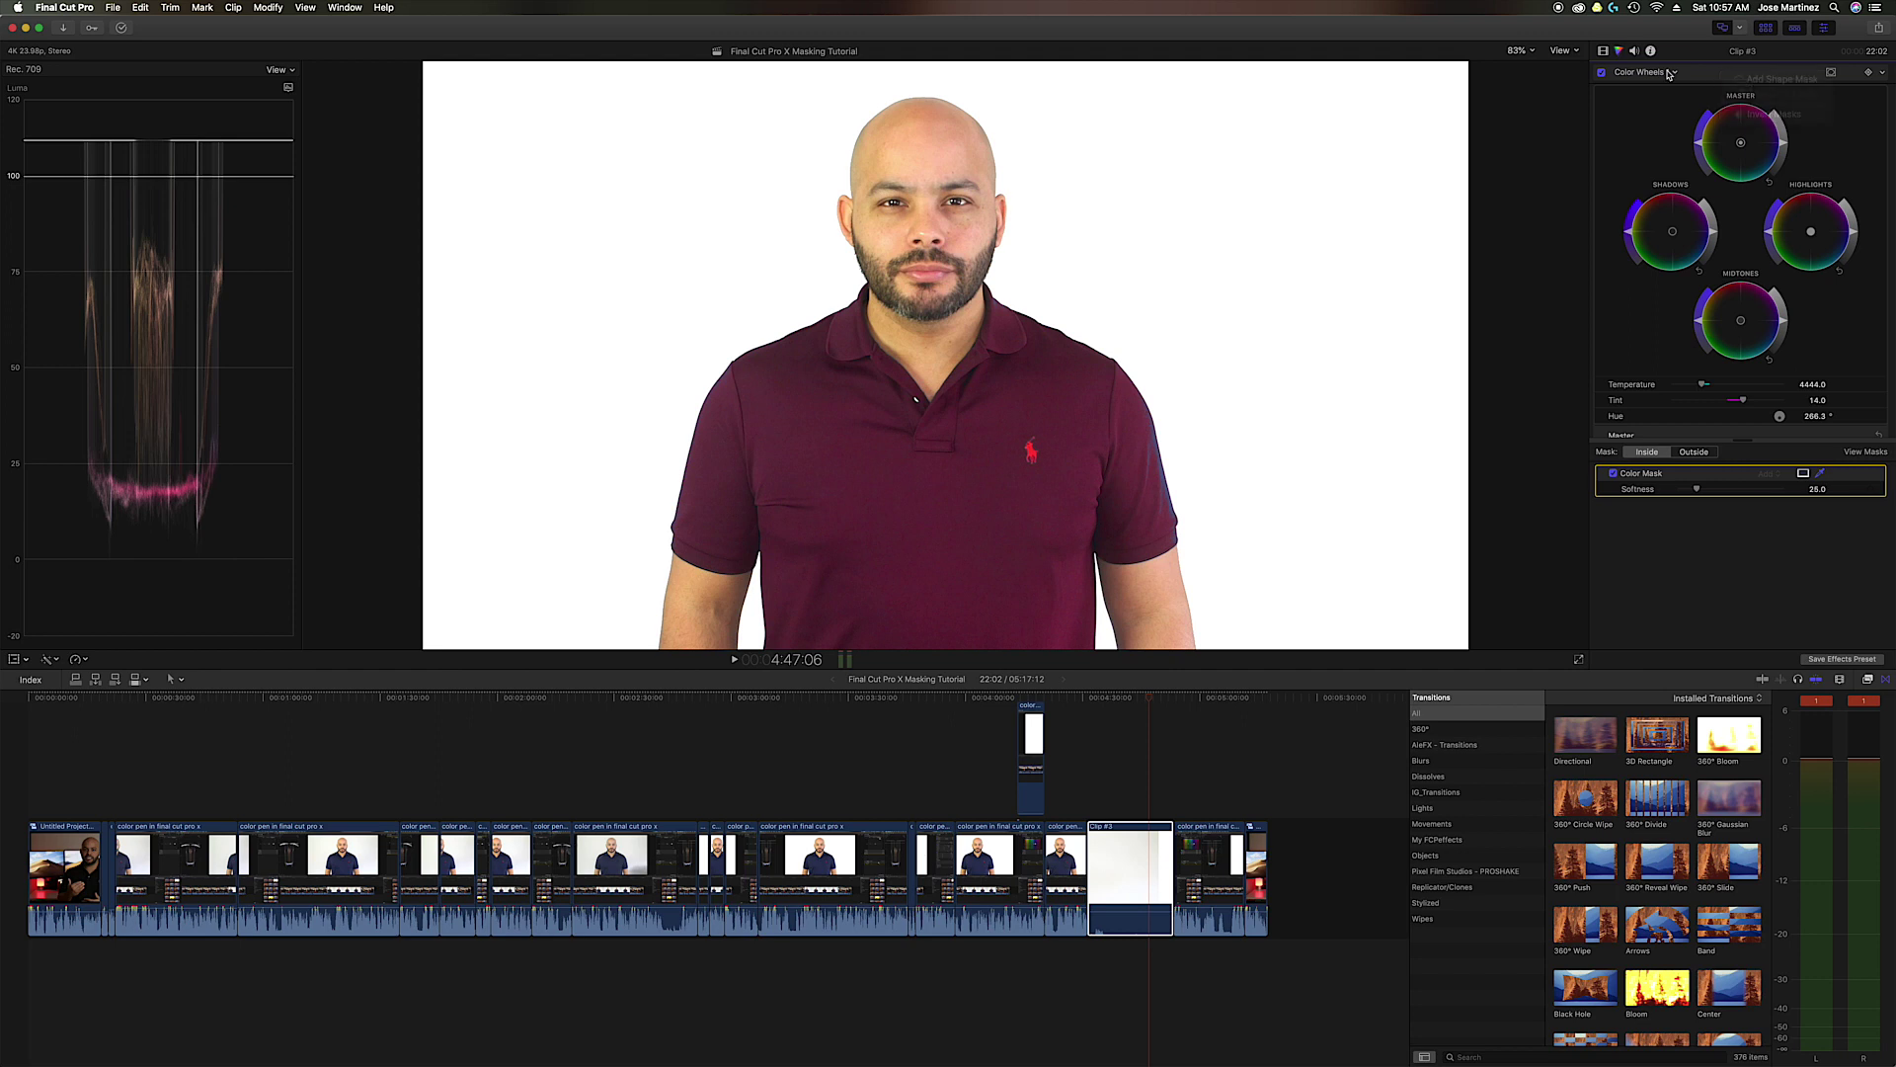
pyautogui.click(1669, 74)
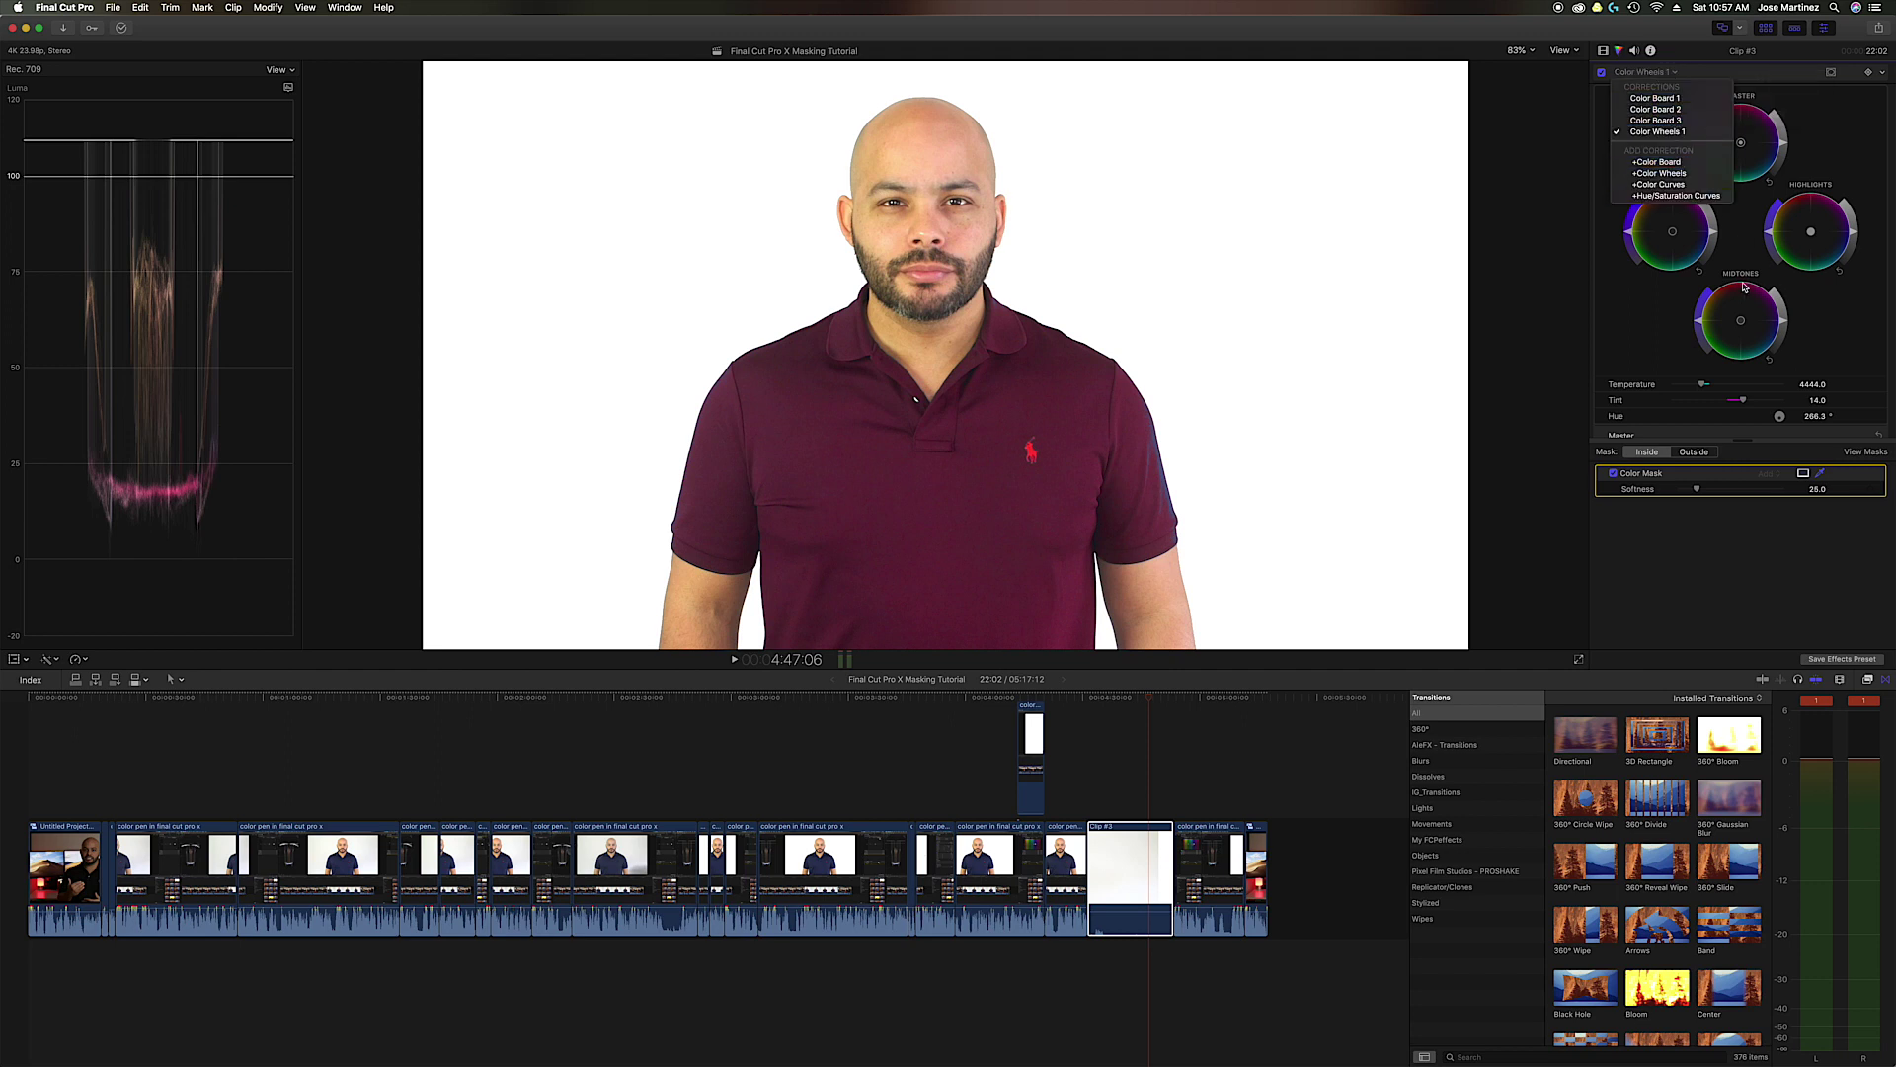
pyautogui.click(1655, 121)
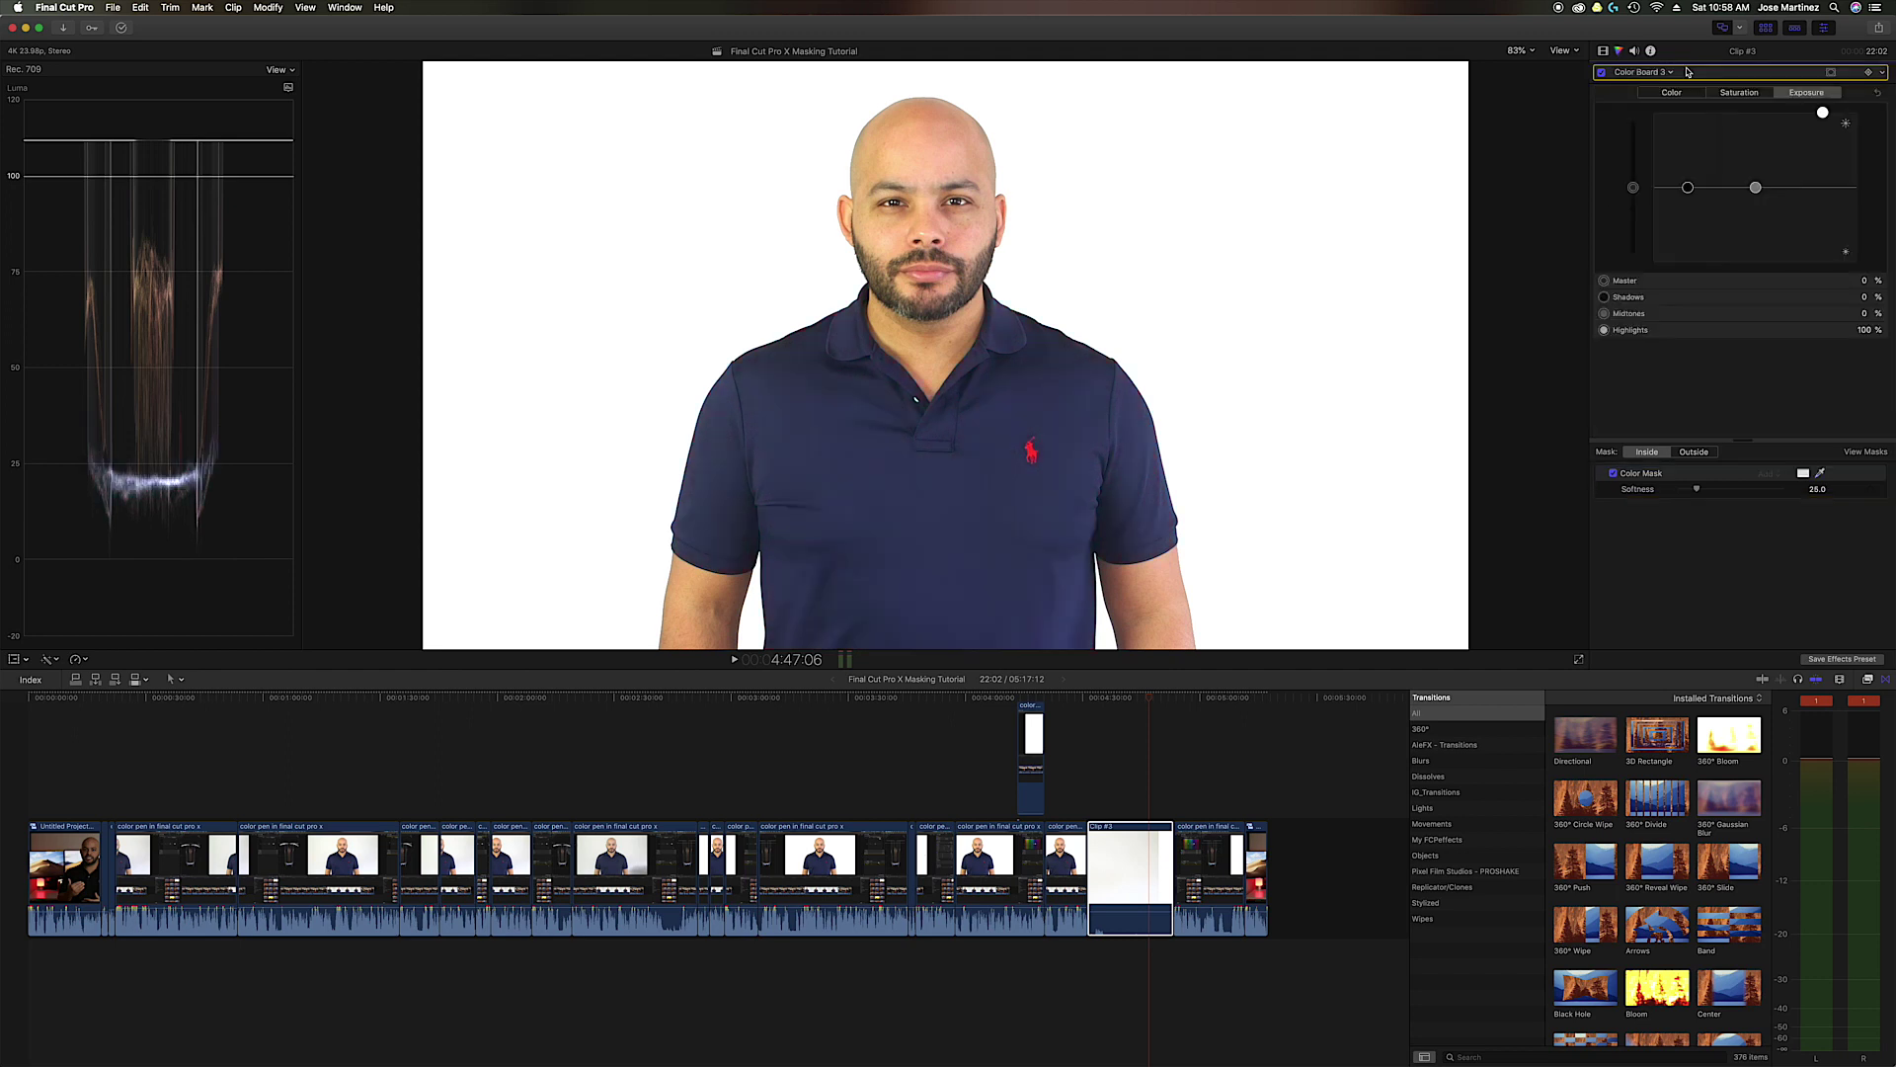